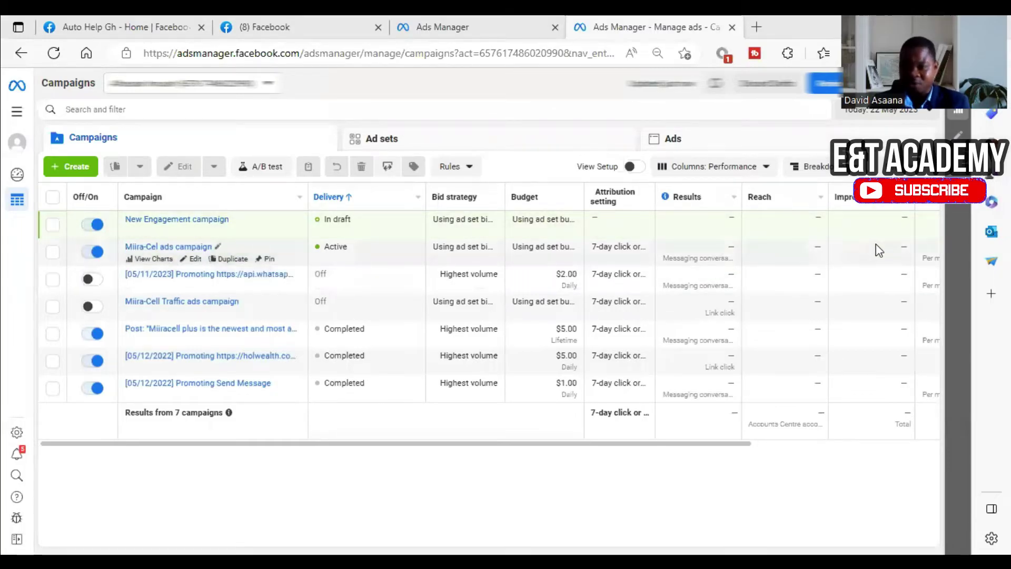
Scroll across the campaign table's columns and open the Miira-Cel ads campaign for editing
drag(679, 443, 919, 445)
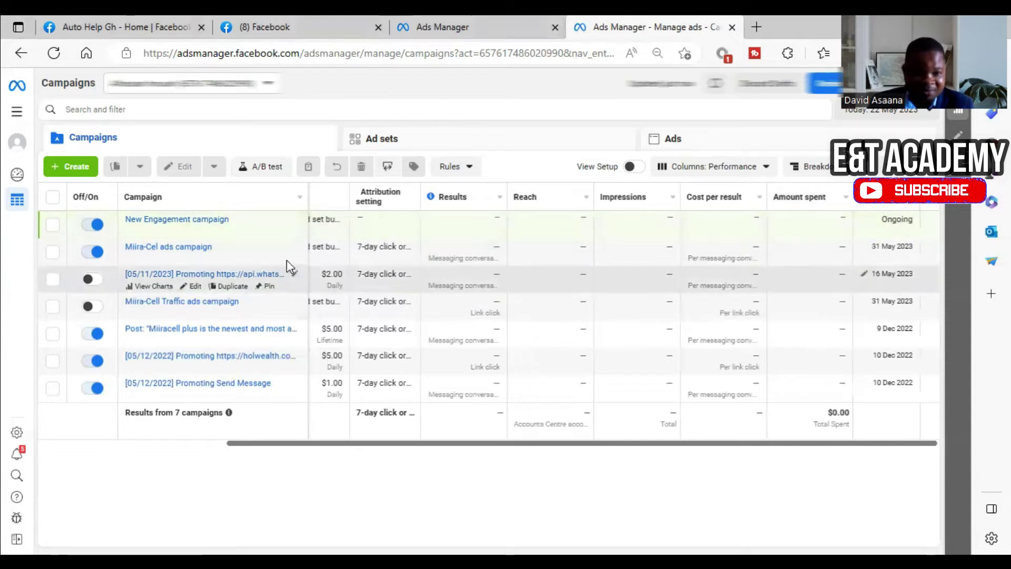
drag(564, 446, 316, 426)
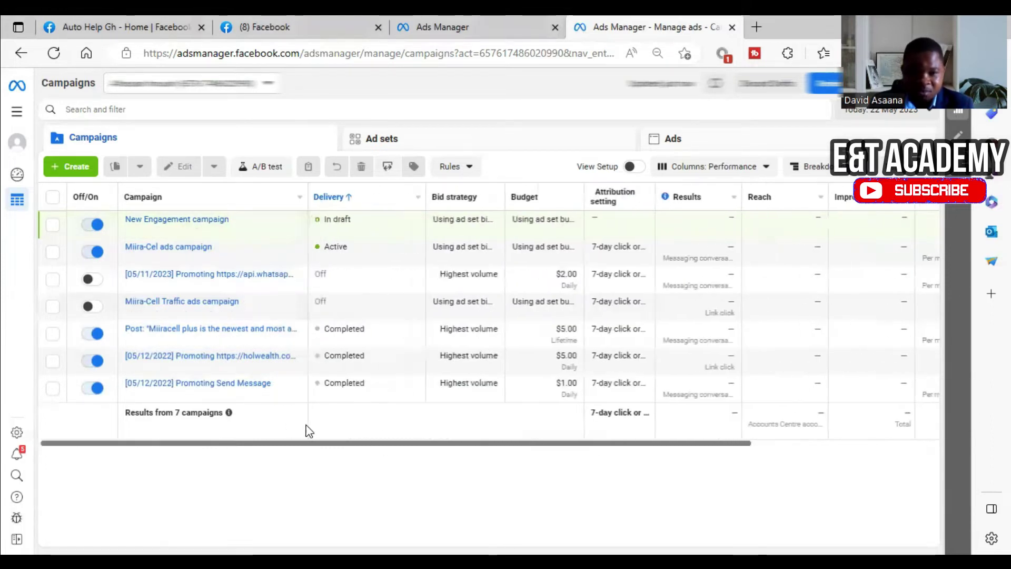
click(190, 258)
Review the New Engagement ad set's budget, schedule and audience, then close its editor
click(275, 149)
scroll(533, 284, down, 8)
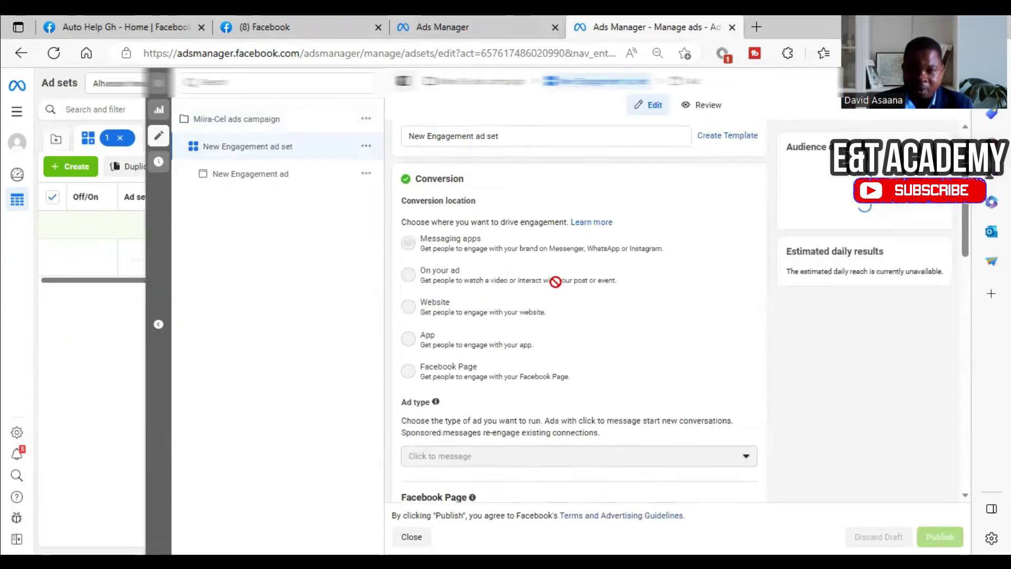
scroll(594, 280, down, 6)
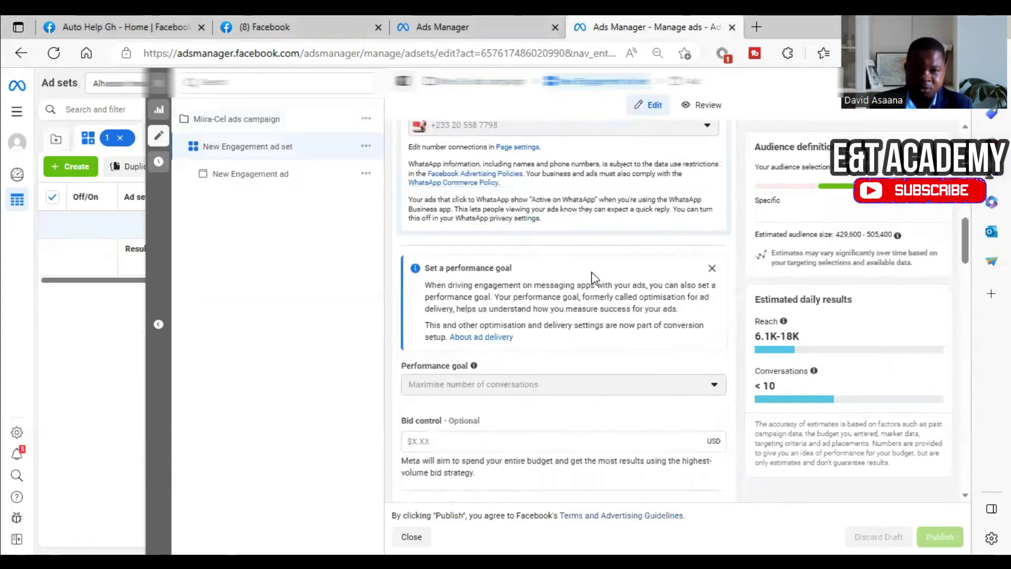
scroll(593, 271, down, 3)
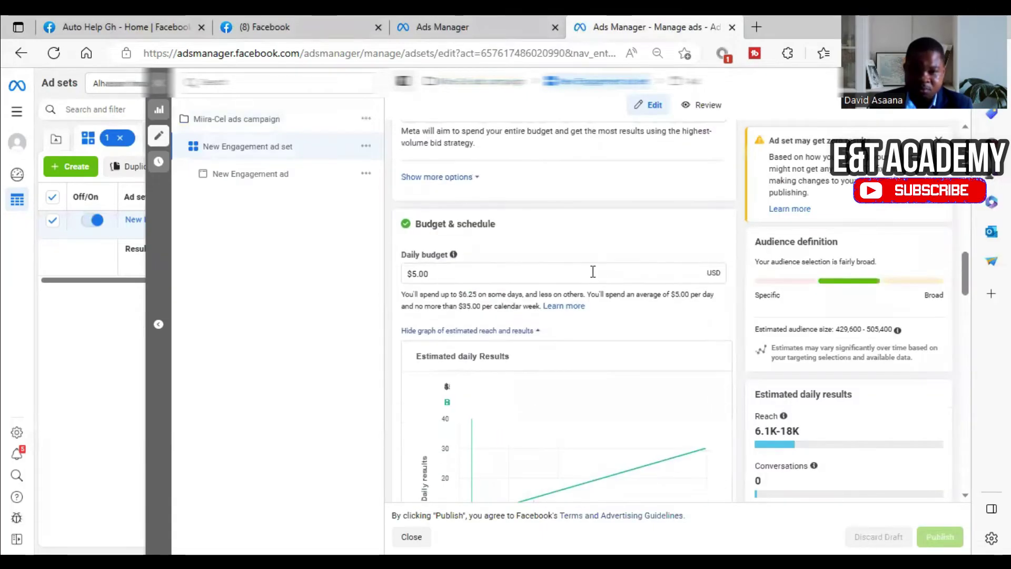
scroll(594, 275, down, 6)
scroll(594, 279, down, 2)
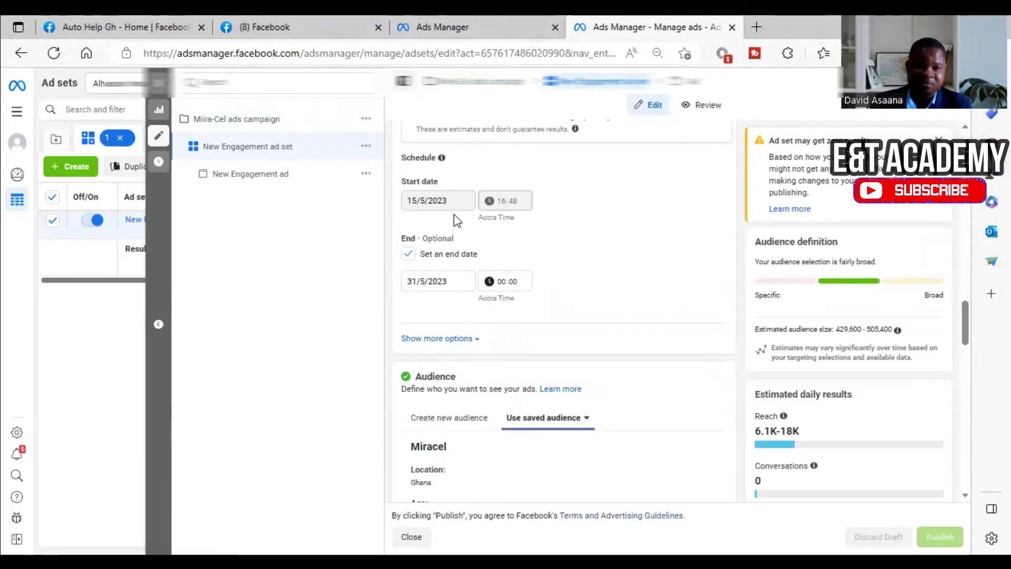
click(159, 84)
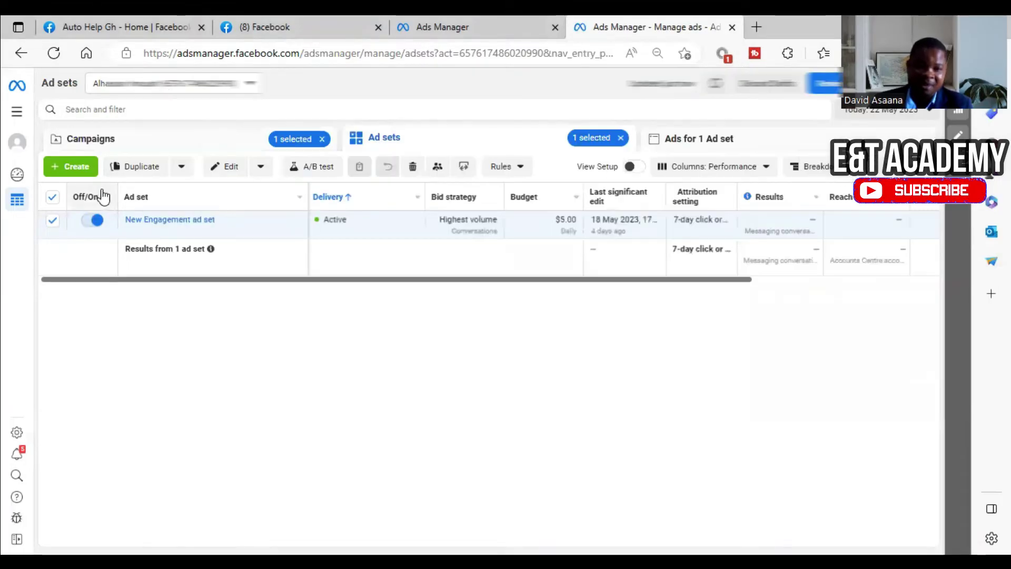
Deselect the ad set, clear the campaign filter and reopen Miira-Cel ads for editing
click(52, 220)
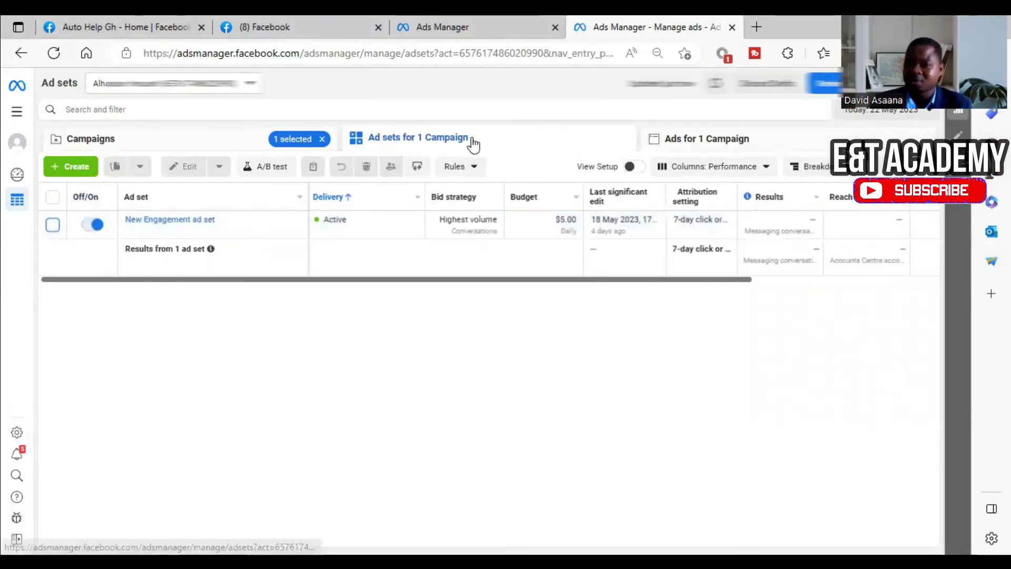
click(321, 139)
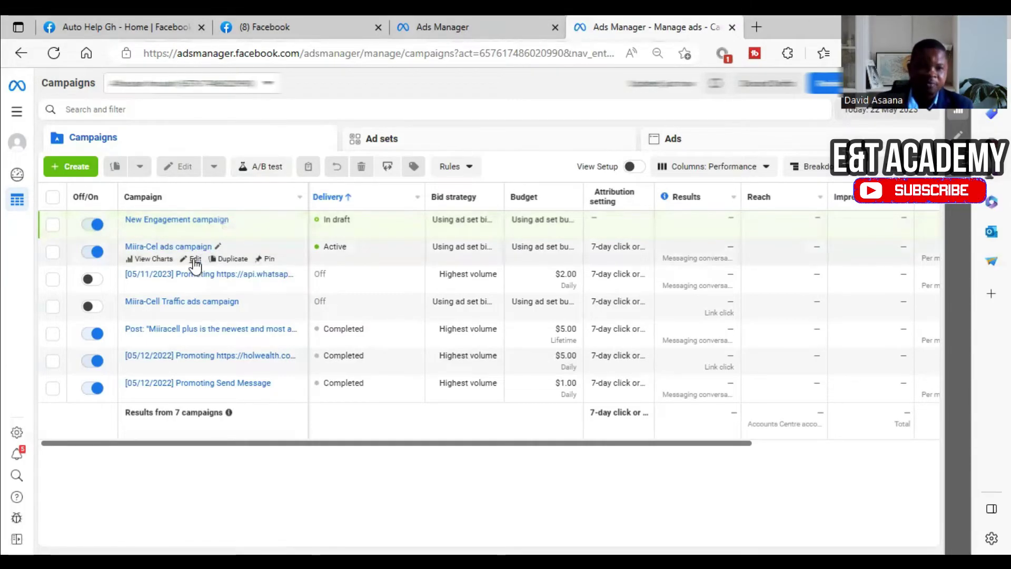
click(193, 259)
Open the New Engagement ad set and scroll to its Audience section
click(273, 153)
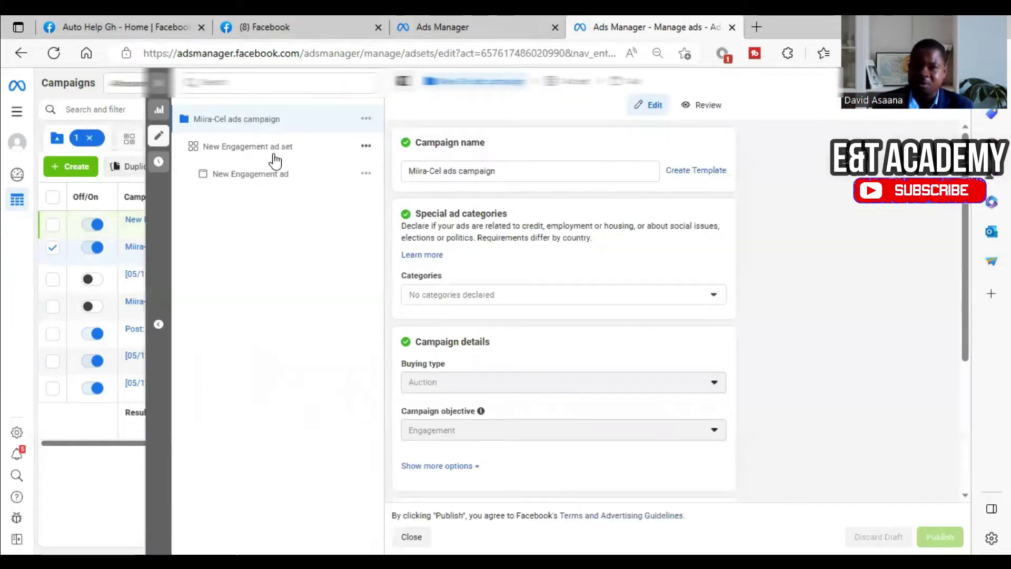
scroll(606, 226, down, 10)
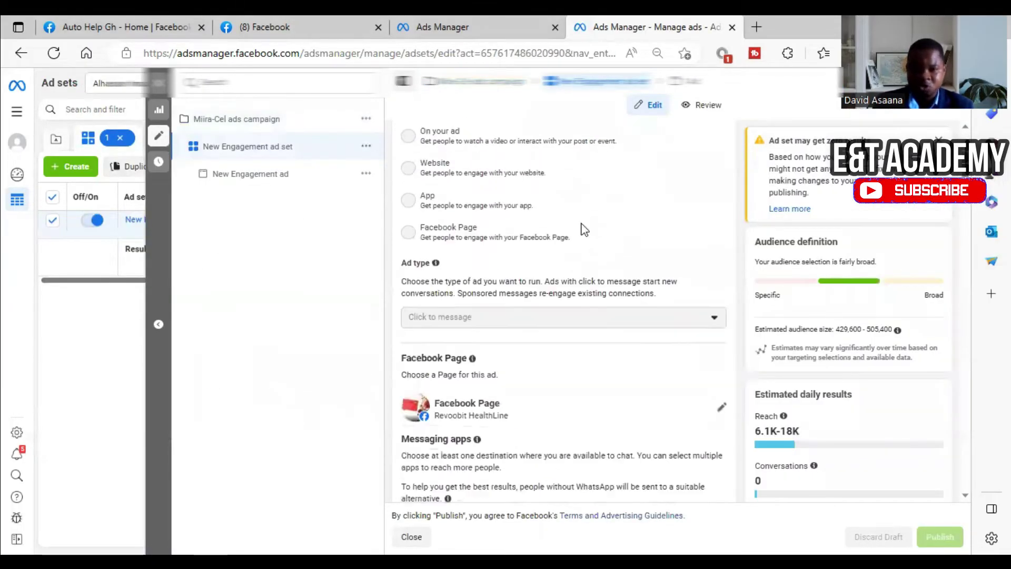
scroll(585, 240, down, 15)
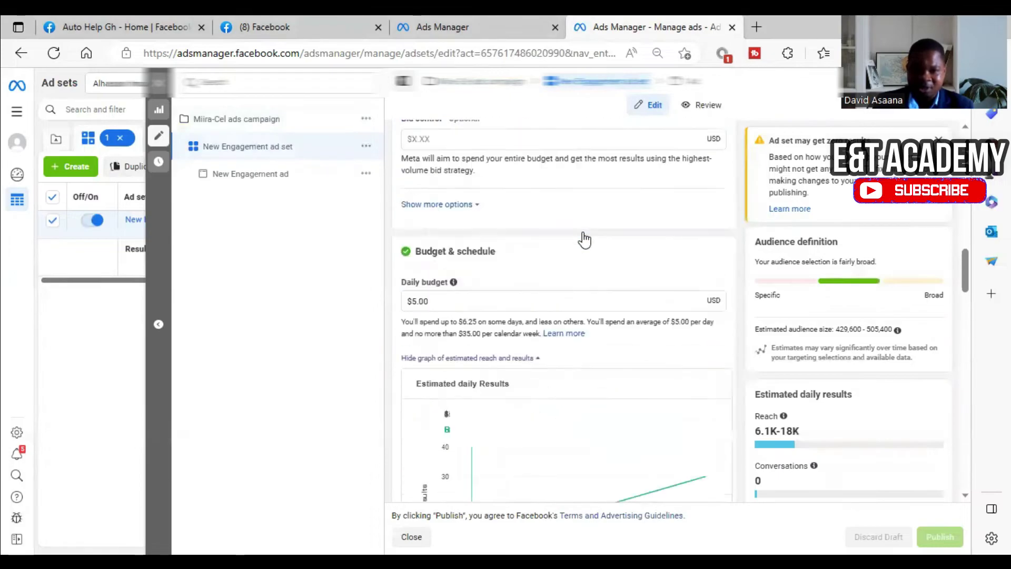
scroll(624, 253, down, 8)
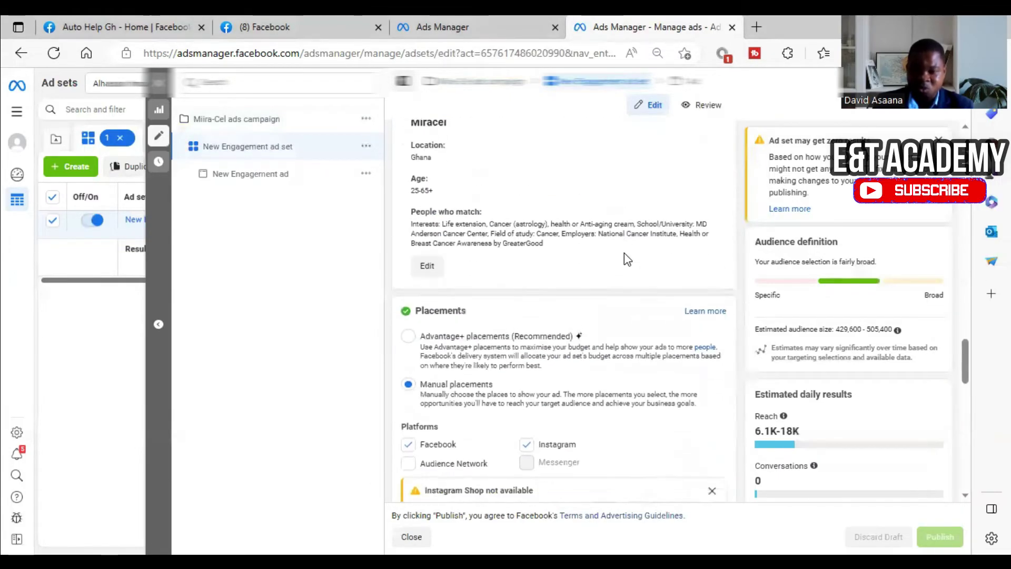
scroll(523, 235, up, 1)
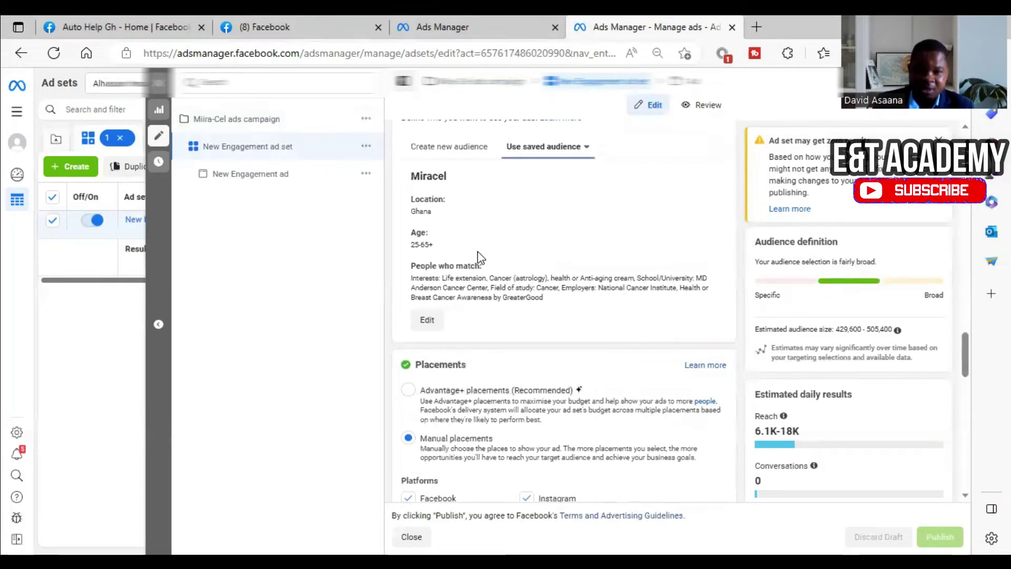
Inspect the Miracel saved audience's targeting (Ghana, ages 25-65+, health interests) and close it unsaved
click(426, 320)
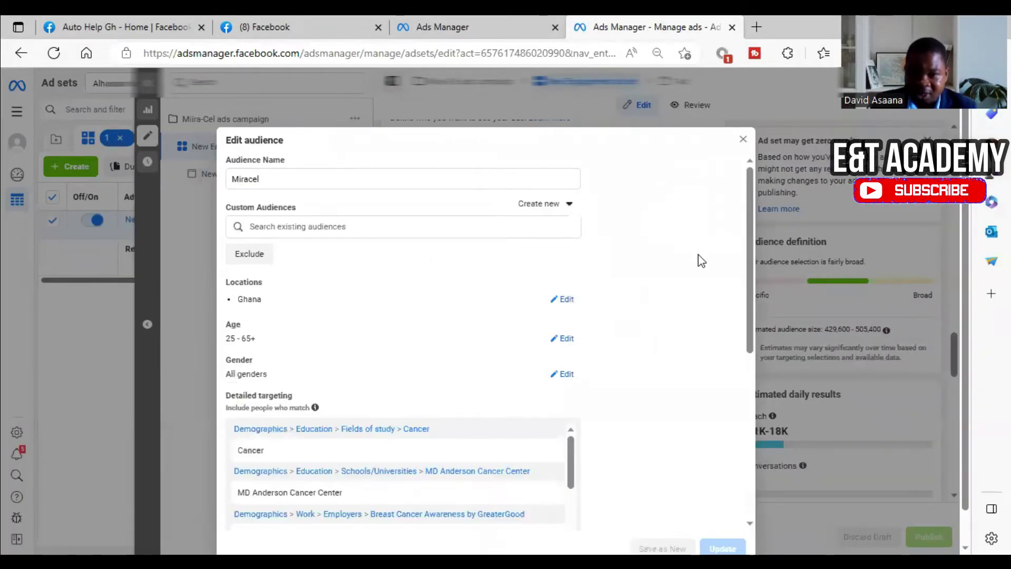
scroll(678, 280, down, 6)
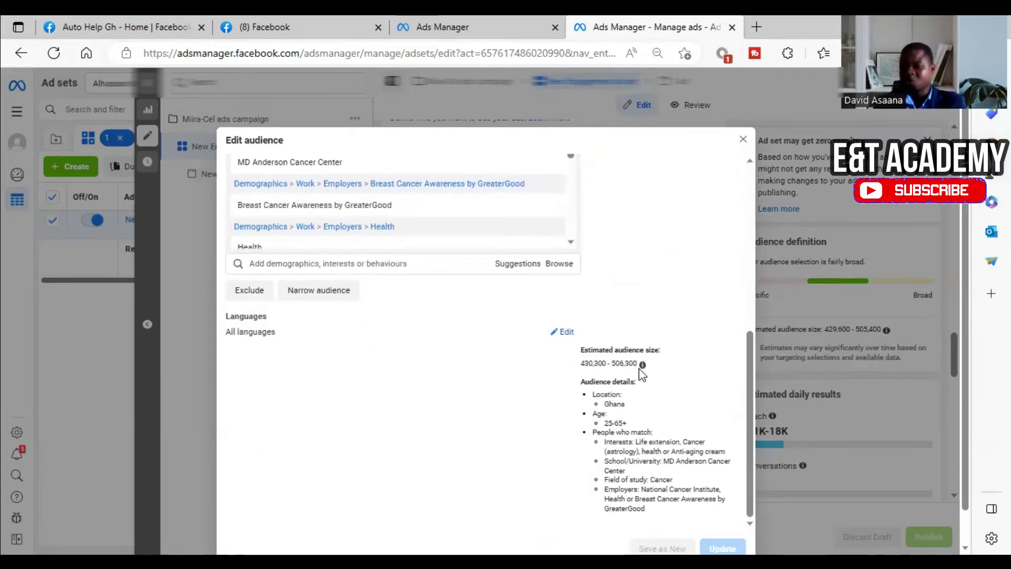
scroll(669, 364, up, 1)
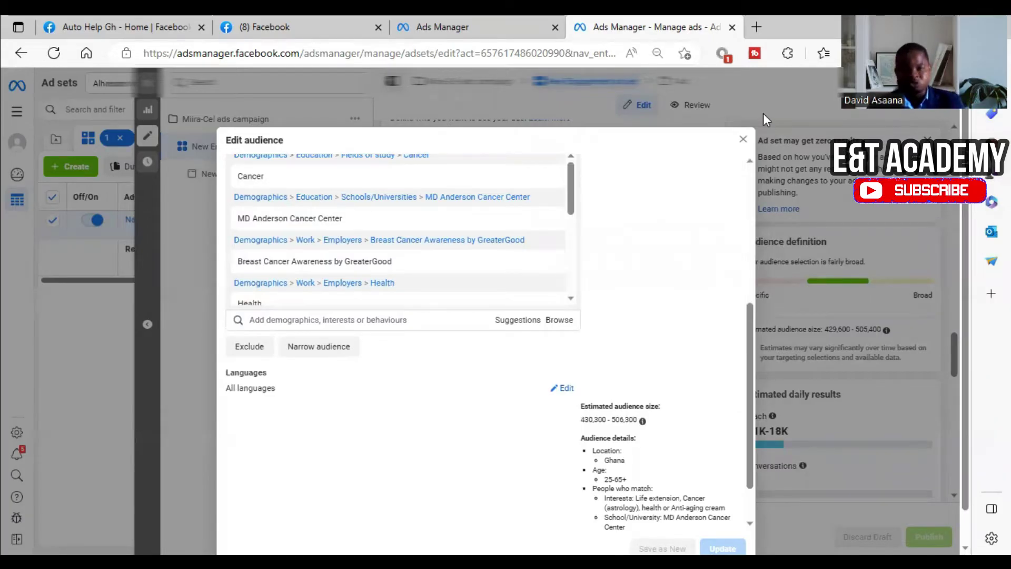
click(744, 141)
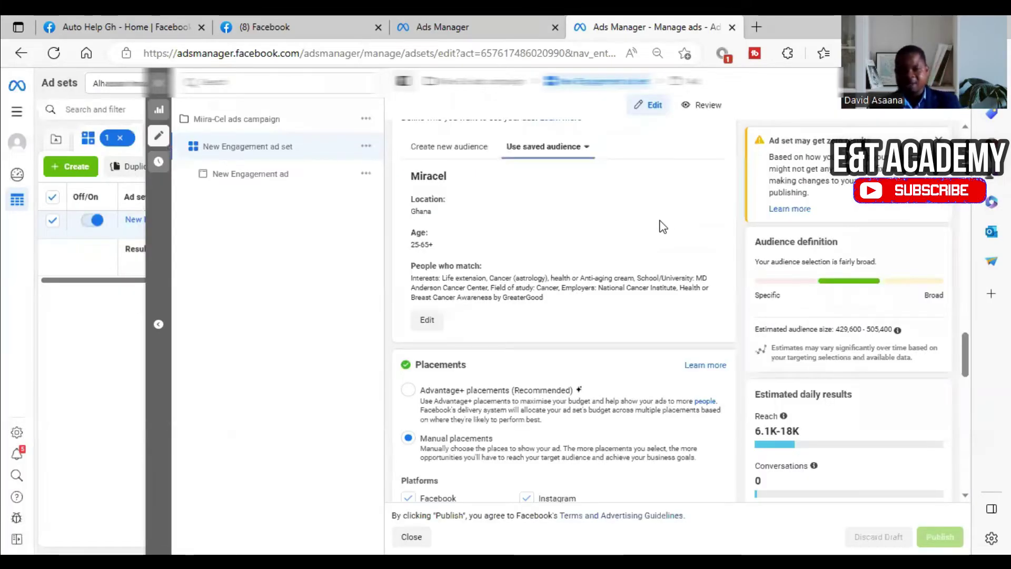
scroll(606, 289, down, 2)
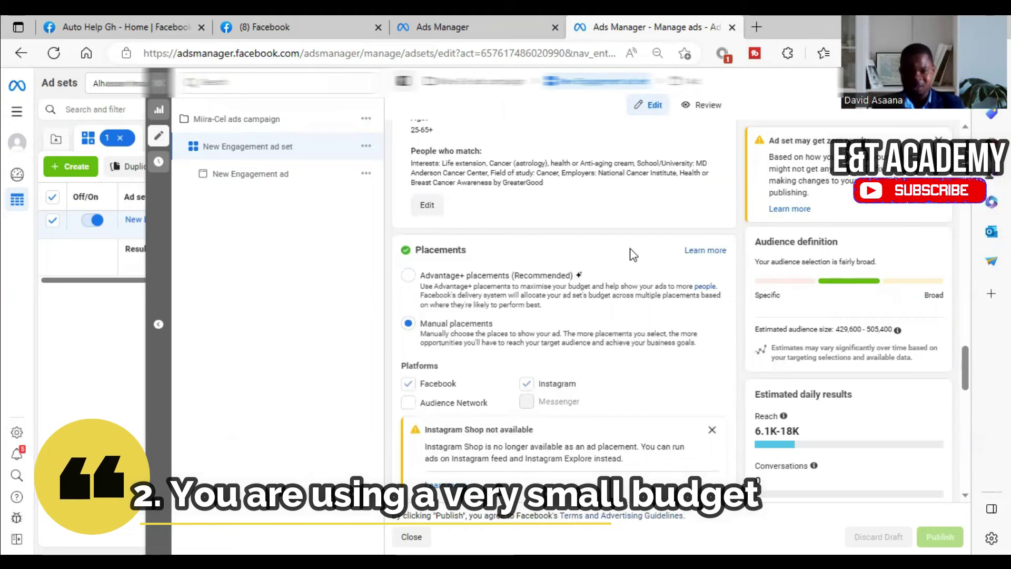
scroll(625, 252, down, 8)
scroll(584, 228, down, 2)
scroll(579, 240, up, 15)
scroll(579, 243, down, 8)
scroll(487, 340, down, 2)
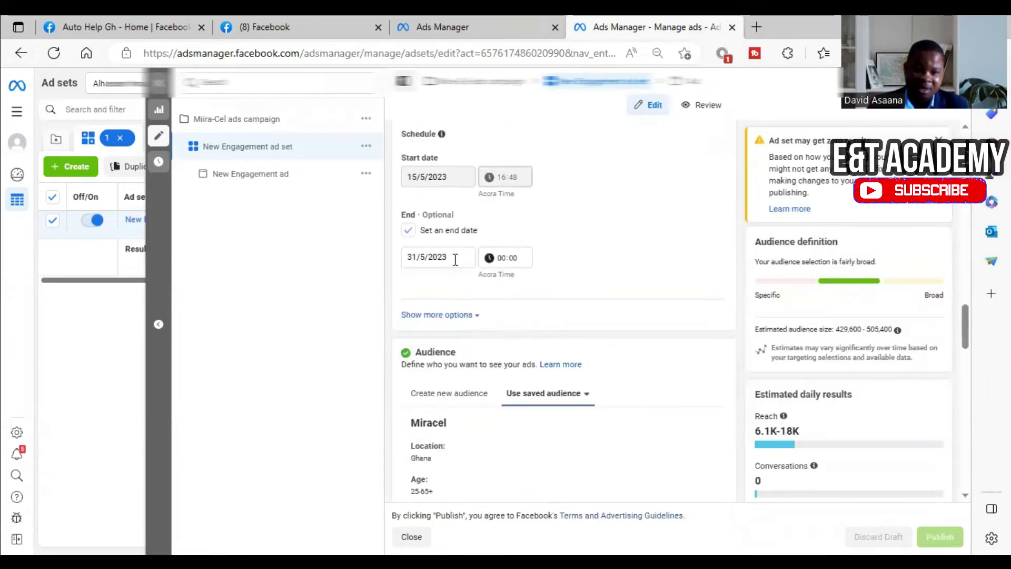
scroll(457, 263, down, 5)
scroll(482, 188, up, 15)
scroll(483, 194, up, 2)
scroll(487, 222, down, 5)
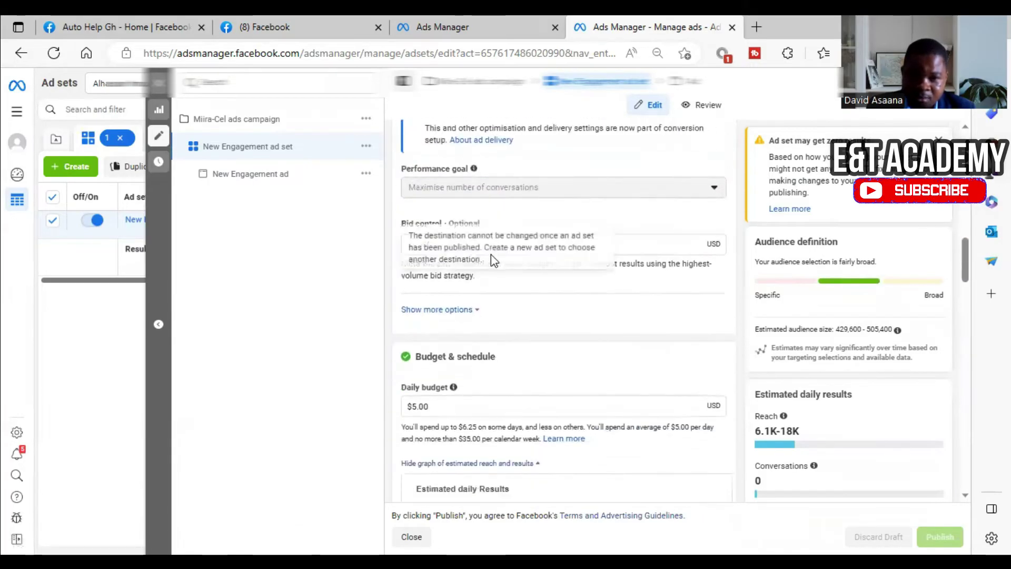
scroll(493, 252, up, 5)
scroll(499, 247, down, 2)
scroll(500, 246, up, 4)
scroll(501, 246, up, 10)
scroll(504, 250, down, 5)
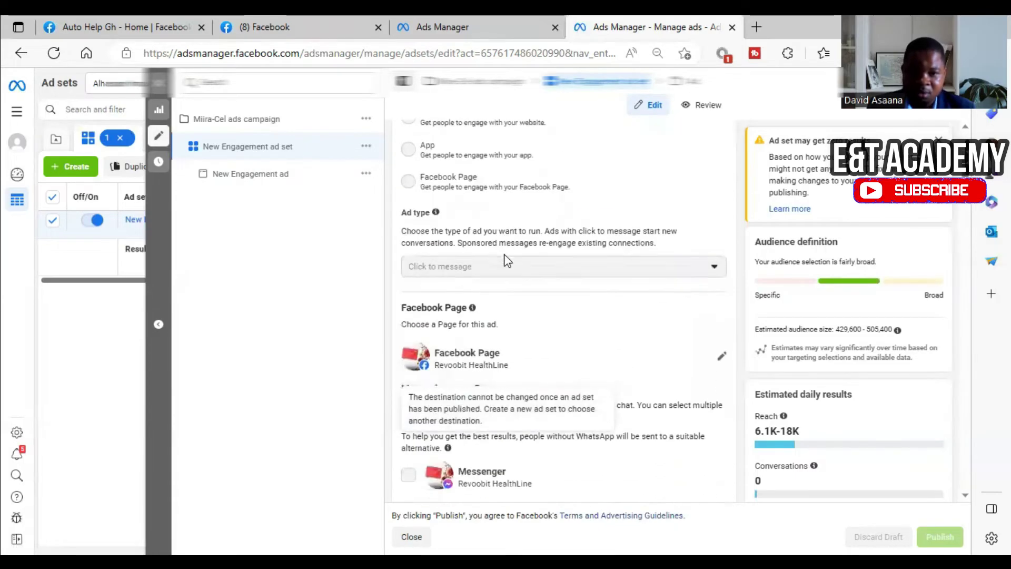
scroll(506, 254, down, 8)
scroll(531, 264, down, 6)
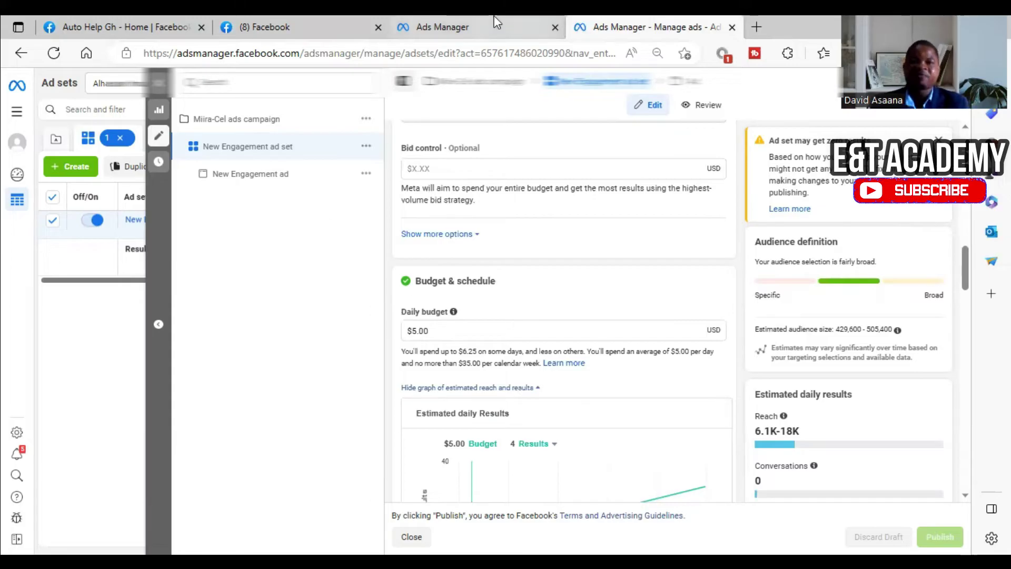
mouse_move(498, 23)
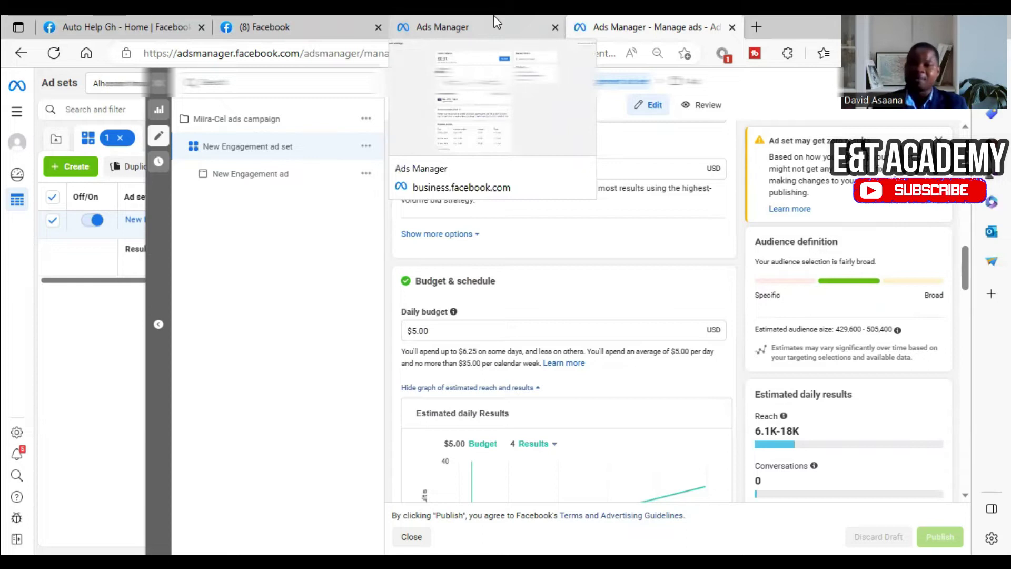
click(484, 17)
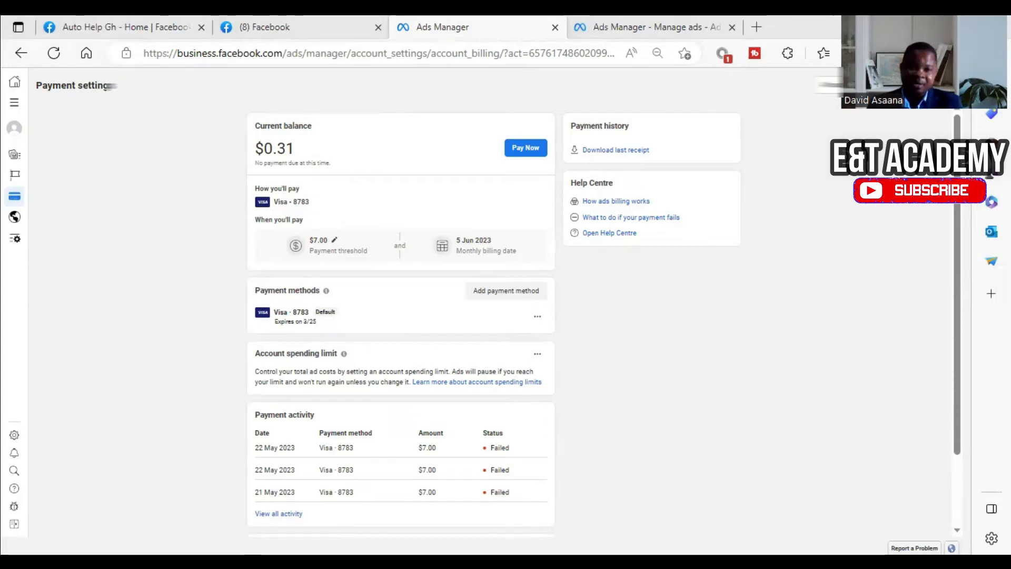
scroll(491, 247, down, 2)
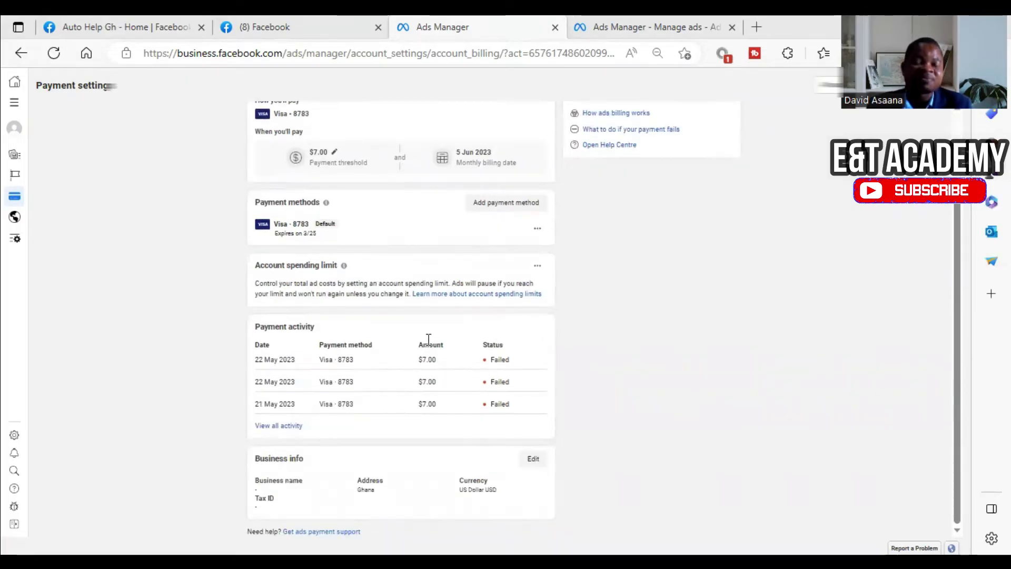
scroll(427, 185, up, 2)
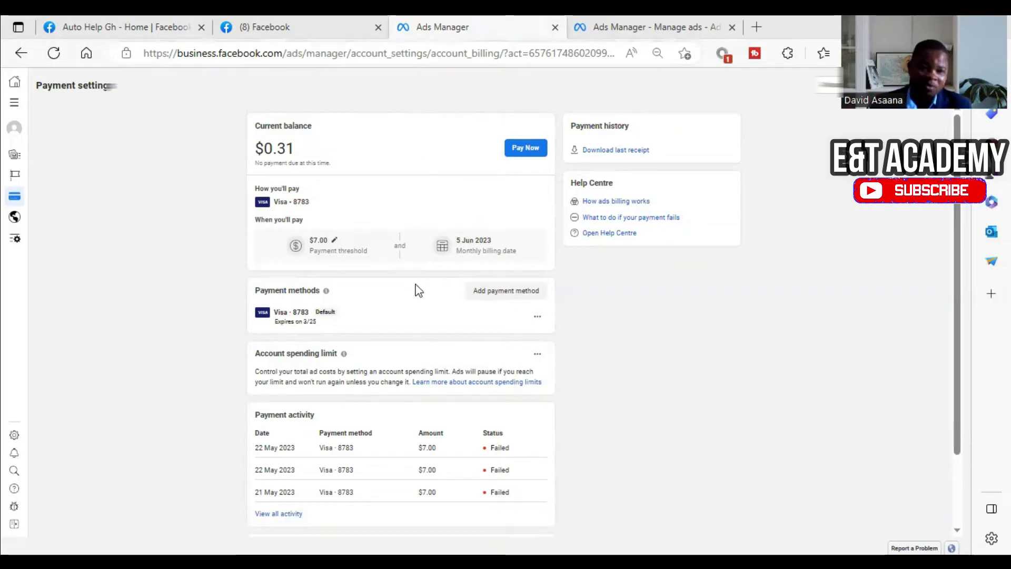
scroll(438, 248, down, 1)
scroll(437, 248, down, 1)
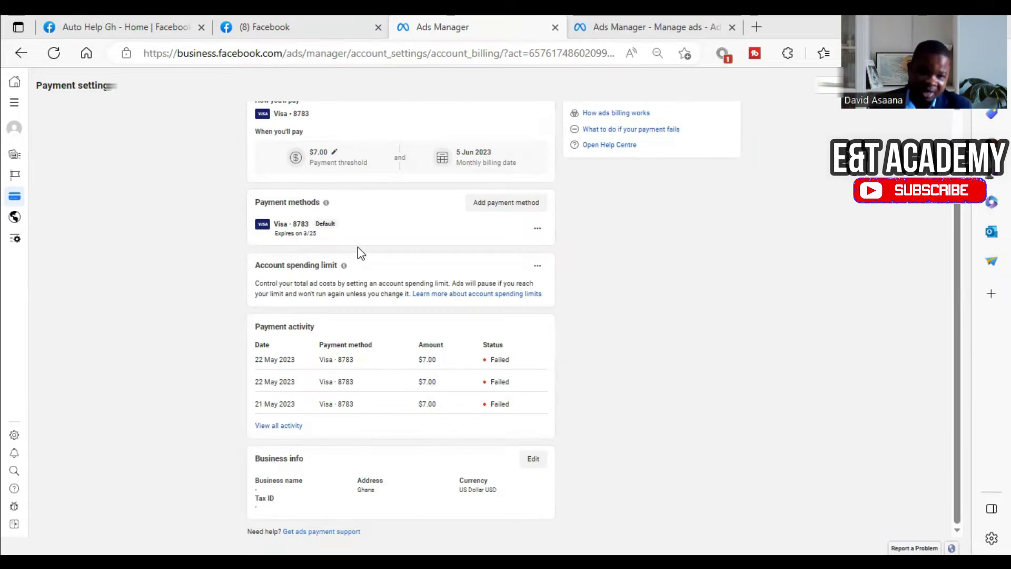
scroll(358, 253, up, 2)
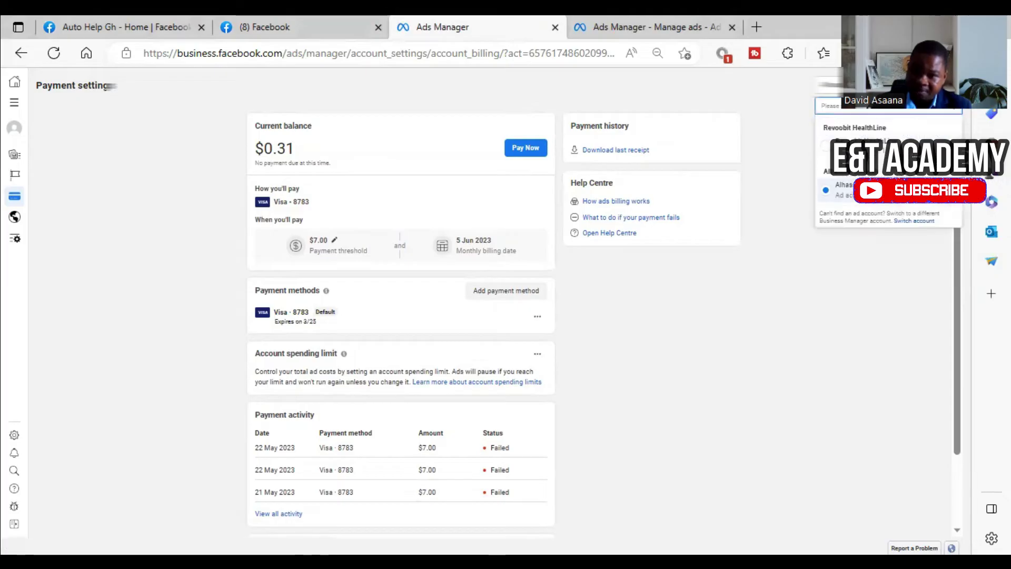
key(F5)
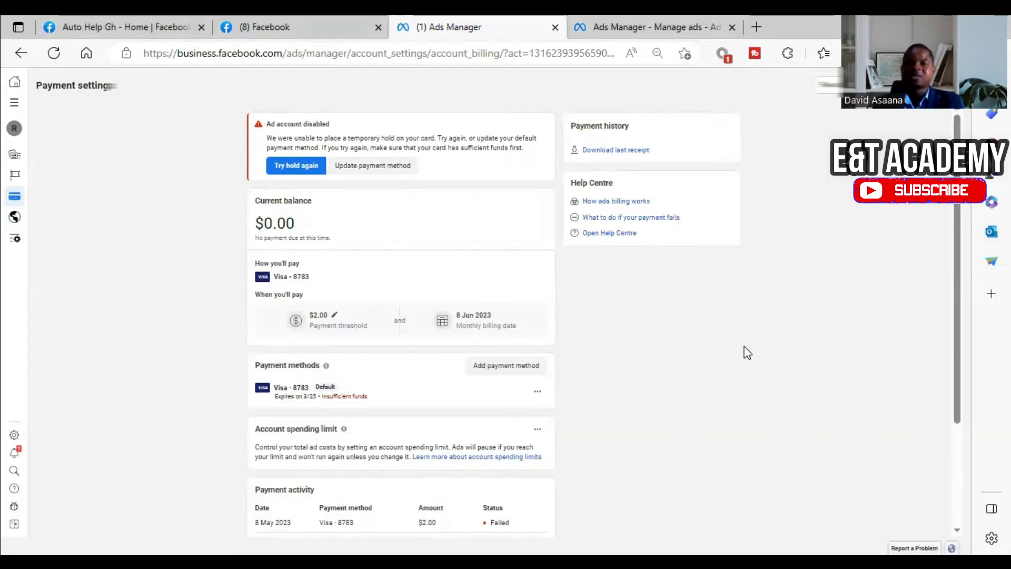
scroll(576, 295, down, 1)
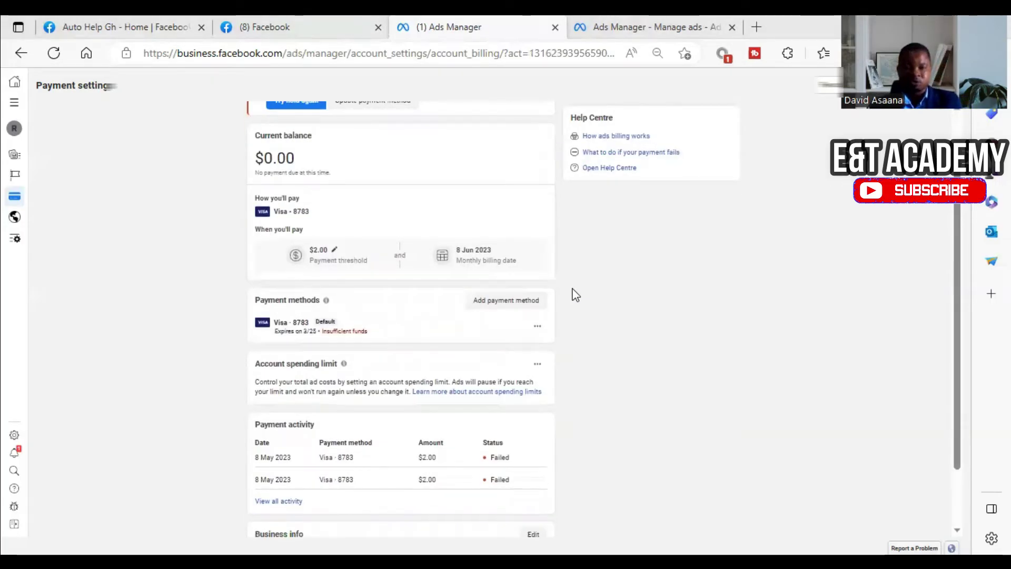
scroll(585, 311, up, 1)
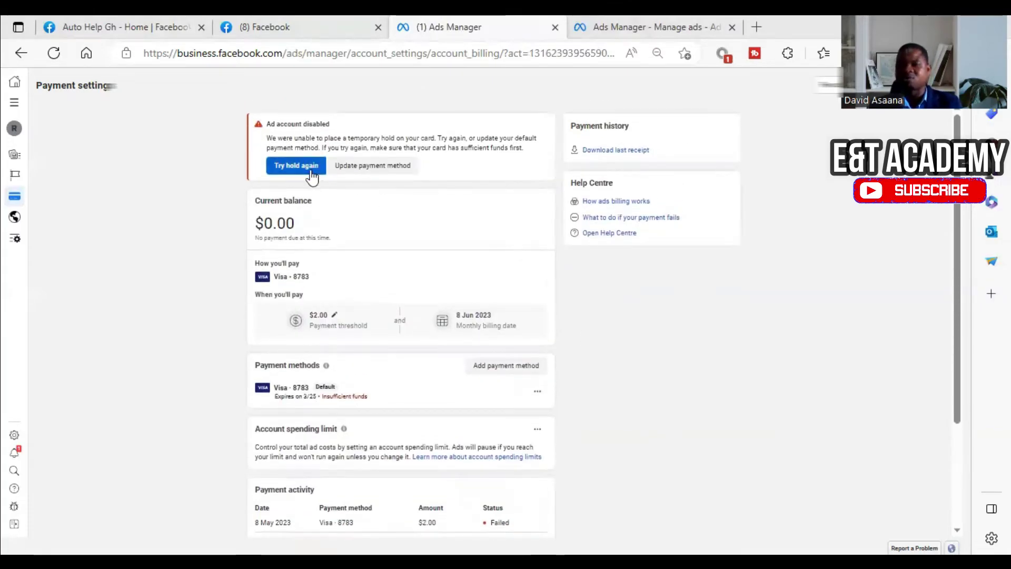
scroll(311, 185, down, 2)
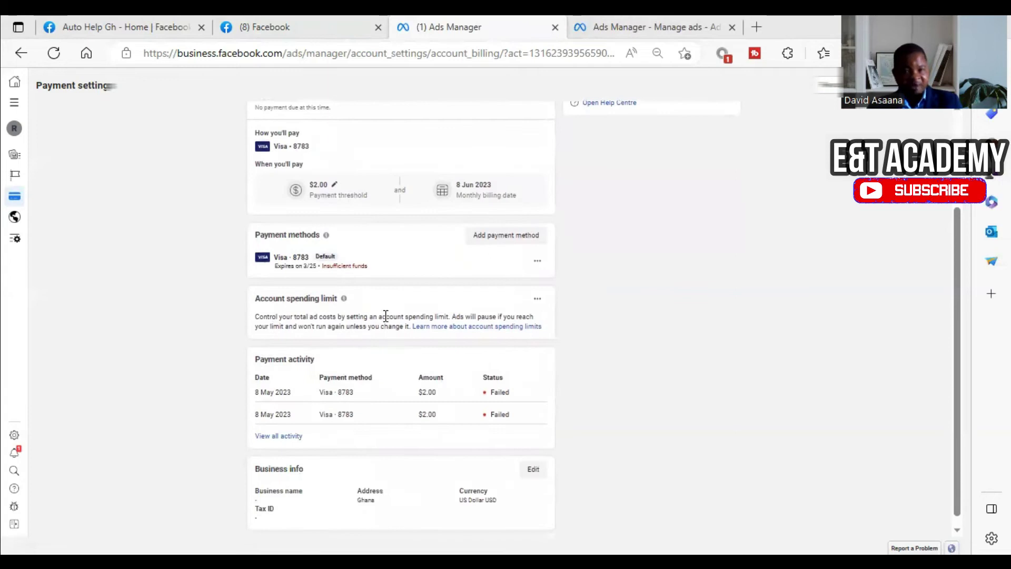
scroll(432, 347, down, 1)
scroll(274, 199, up, 2)
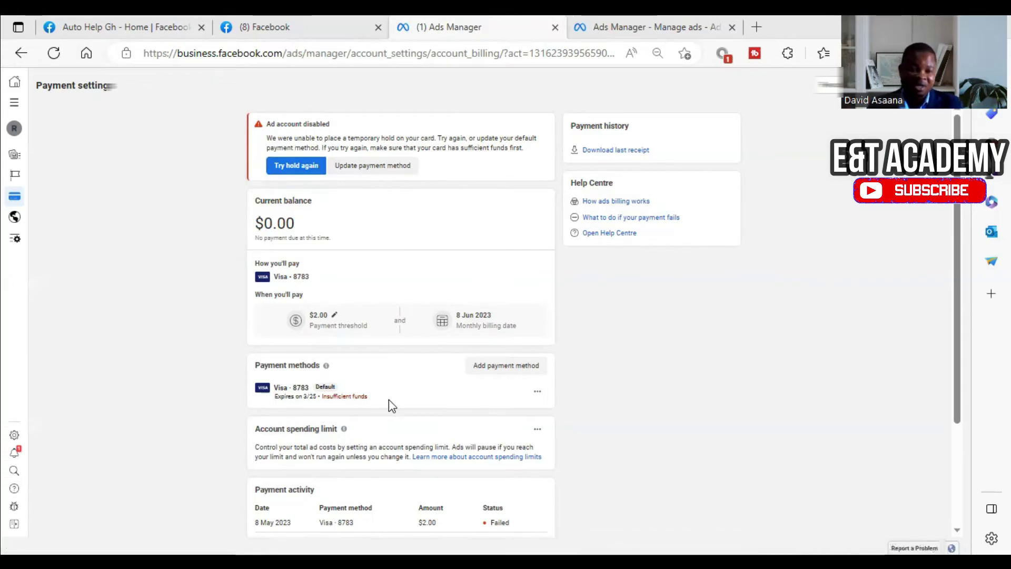
scroll(406, 380, down, 3)
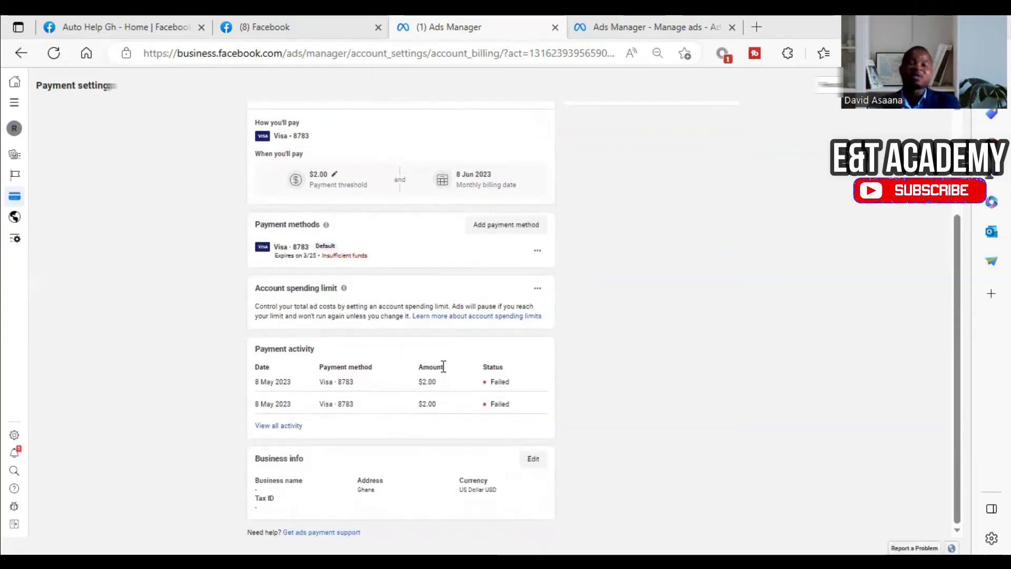
scroll(524, 334, up, 3)
Retry the Visa card's temporary hold and dismiss the 'Temporary hold unsuccessful' notice
click(299, 166)
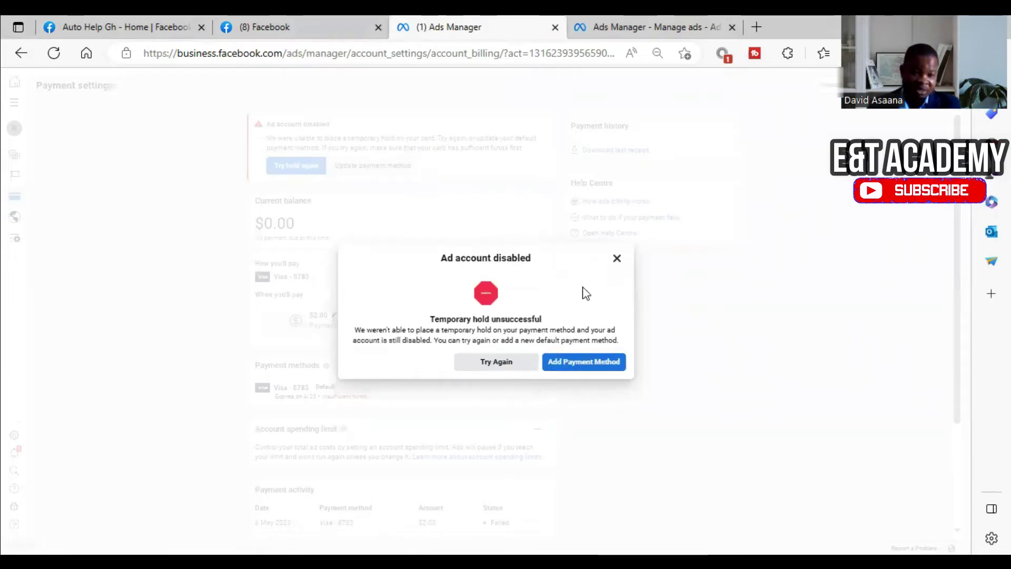
click(616, 260)
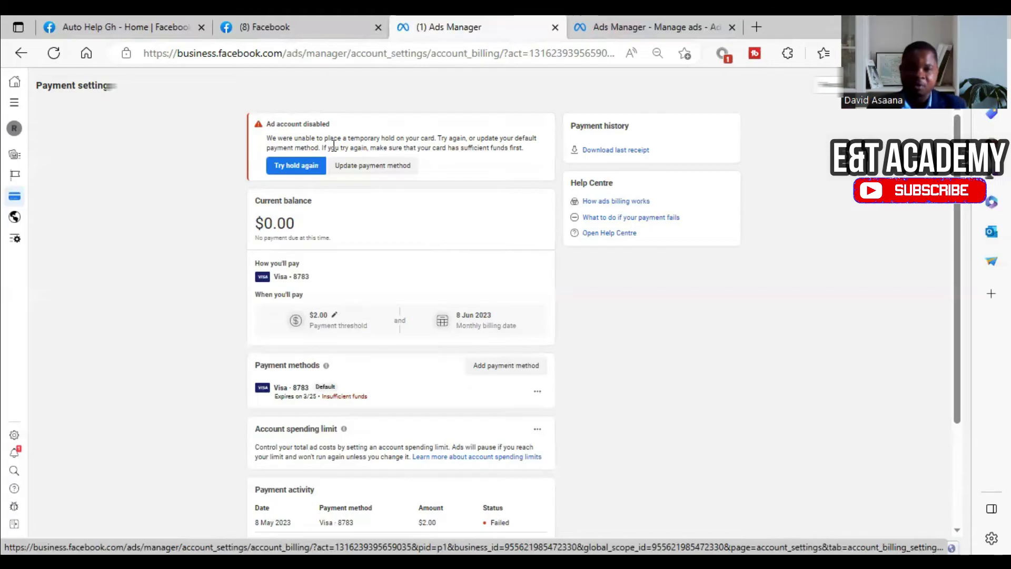
Scroll the New Engagement ad set editor down to review its manual Placements choices
click(672, 16)
scroll(432, 223, down, 2)
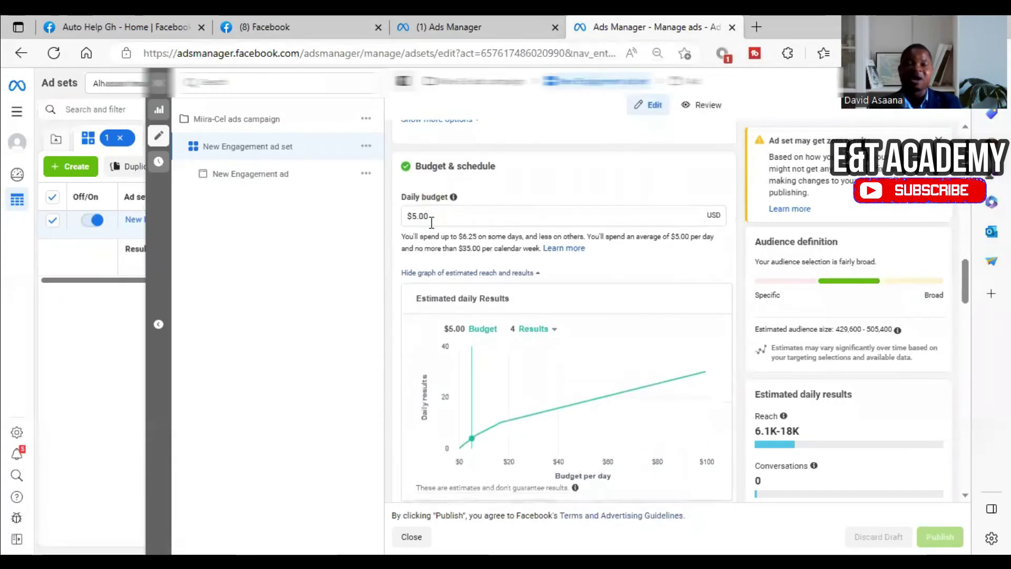
scroll(487, 242, down, 3)
scroll(531, 300, down, 5)
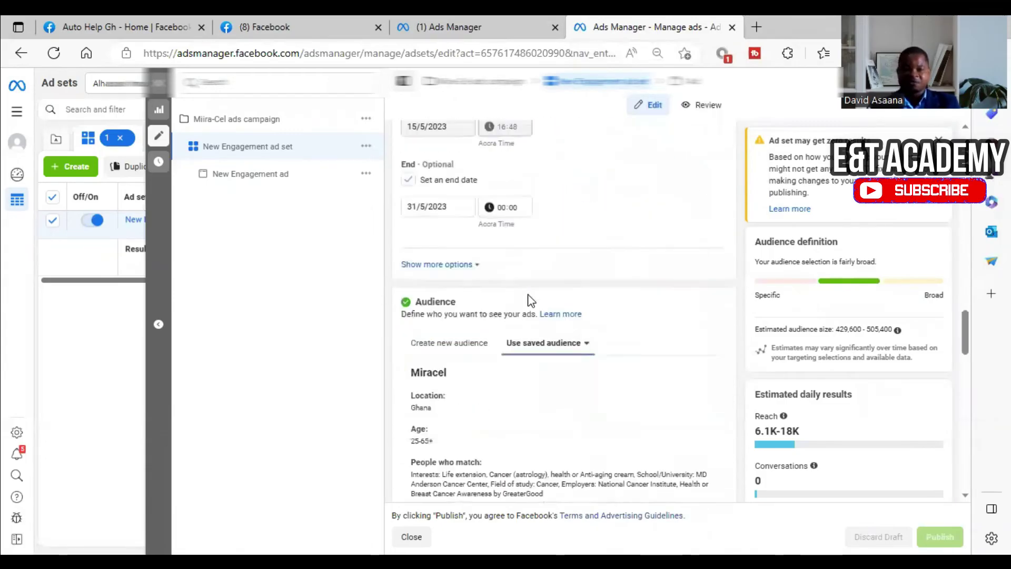
scroll(531, 301, down, 7)
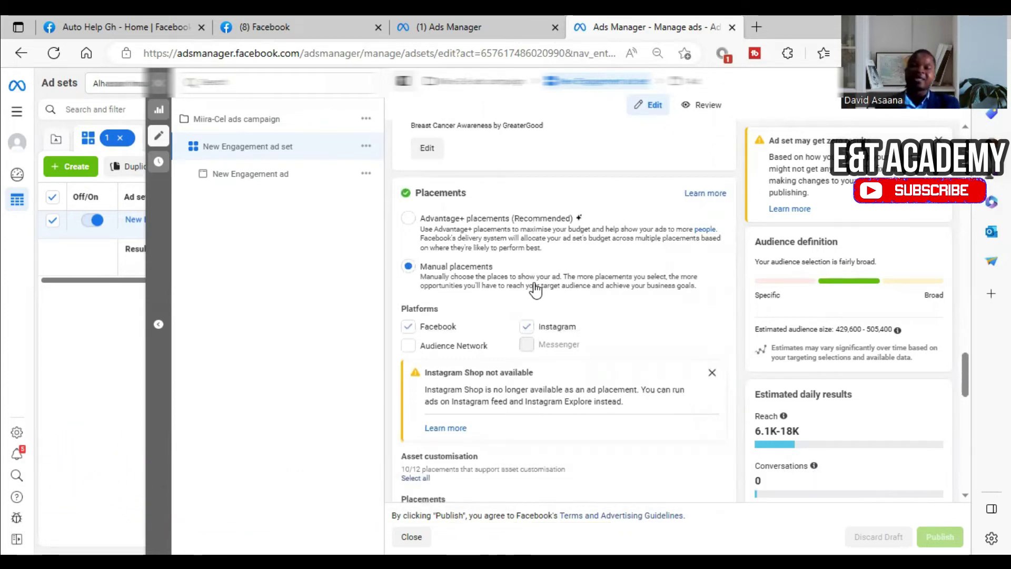
scroll(535, 288, down, 4)
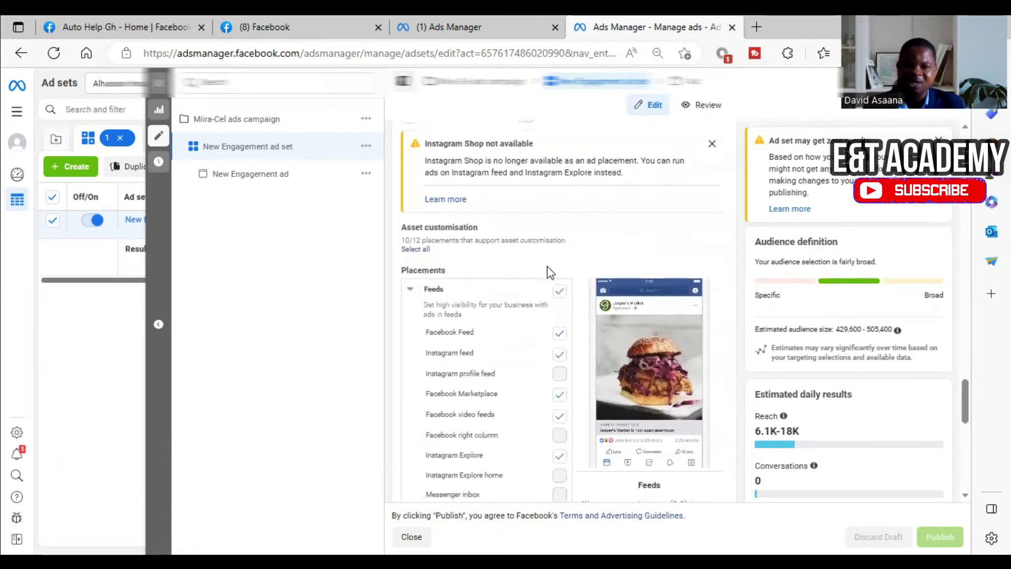
scroll(560, 334, up, 3)
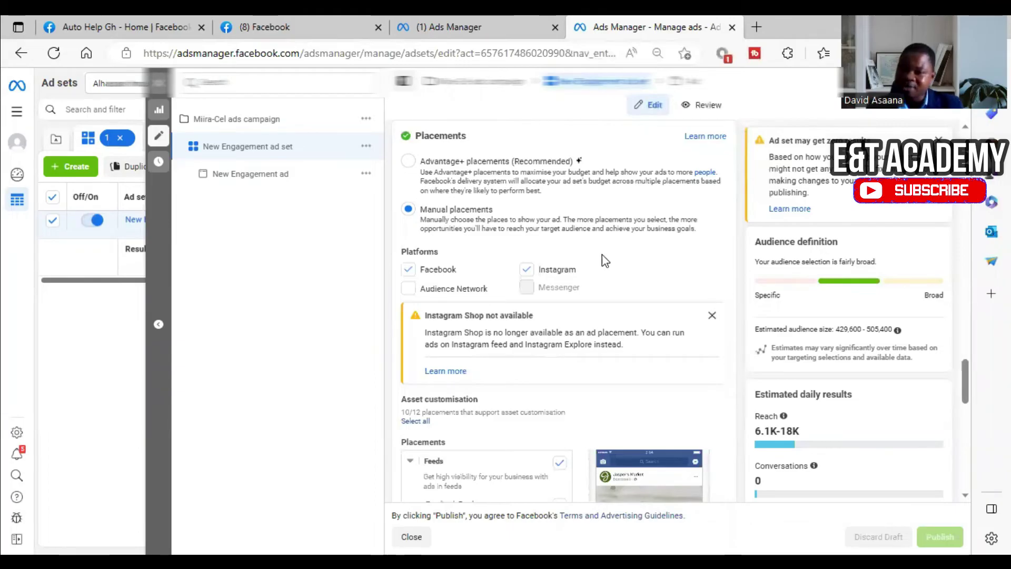
scroll(473, 269, down, 2)
scroll(473, 269, down, 2)
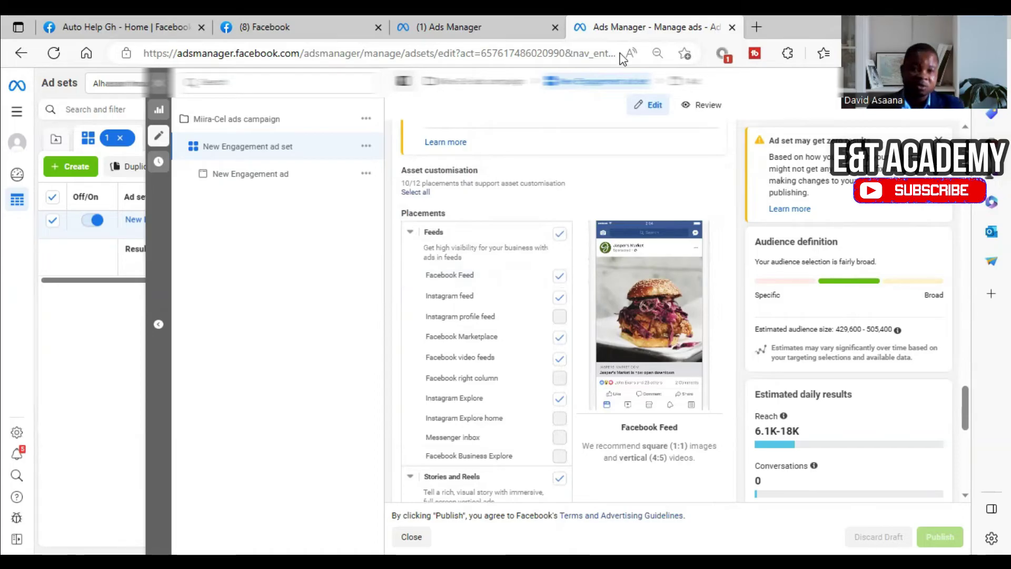
click(252, 22)
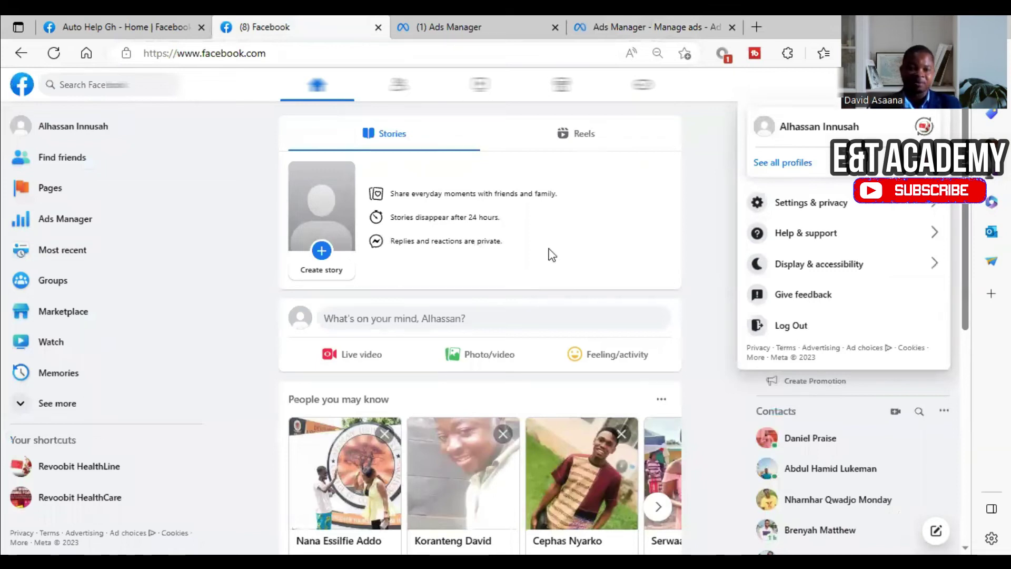
Scroll the Facebook home feed to look at friends' posts and sponsored ads
scroll(549, 253, down, 10)
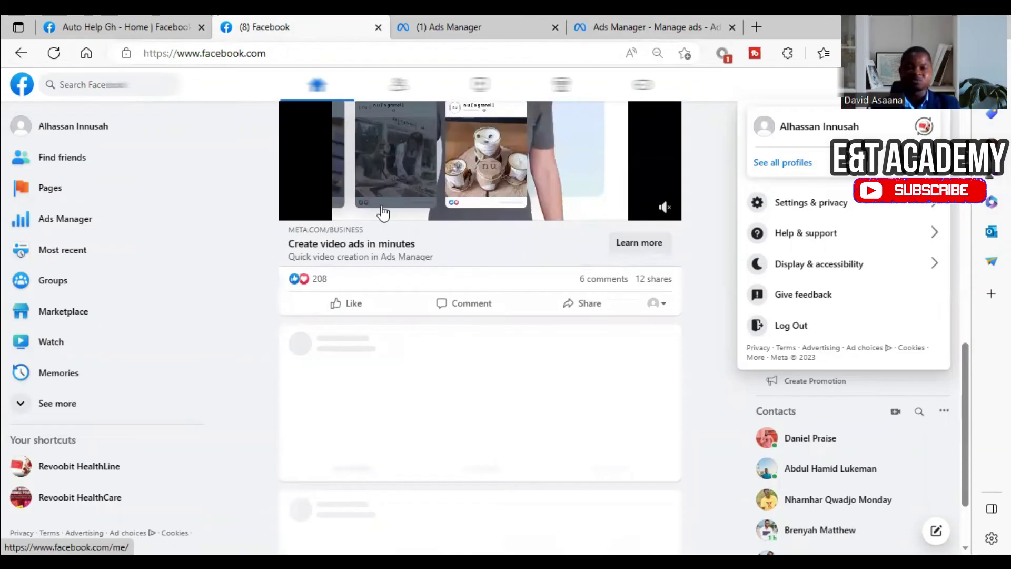
scroll(411, 239, down, 8)
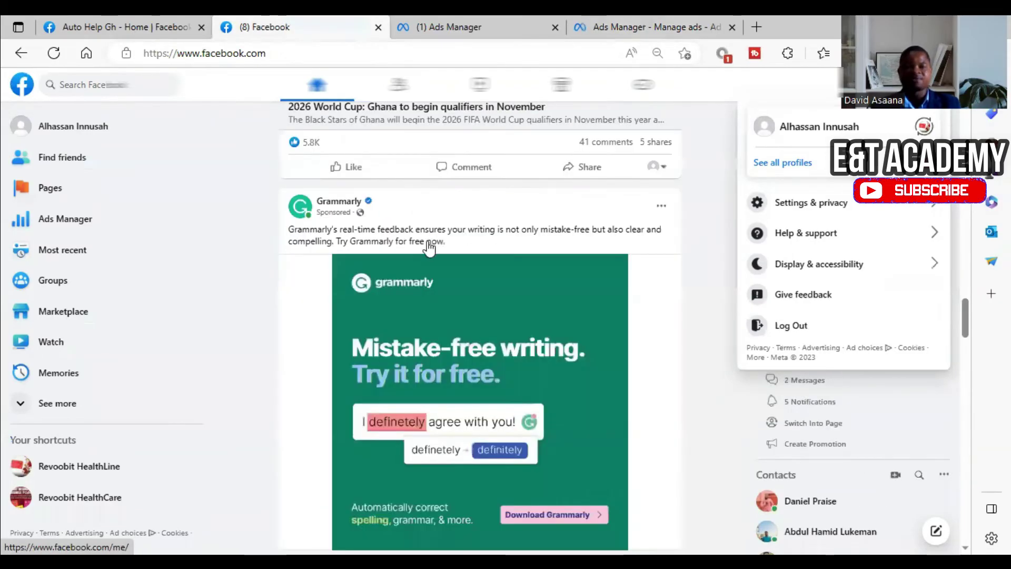
scroll(429, 248, down, 1)
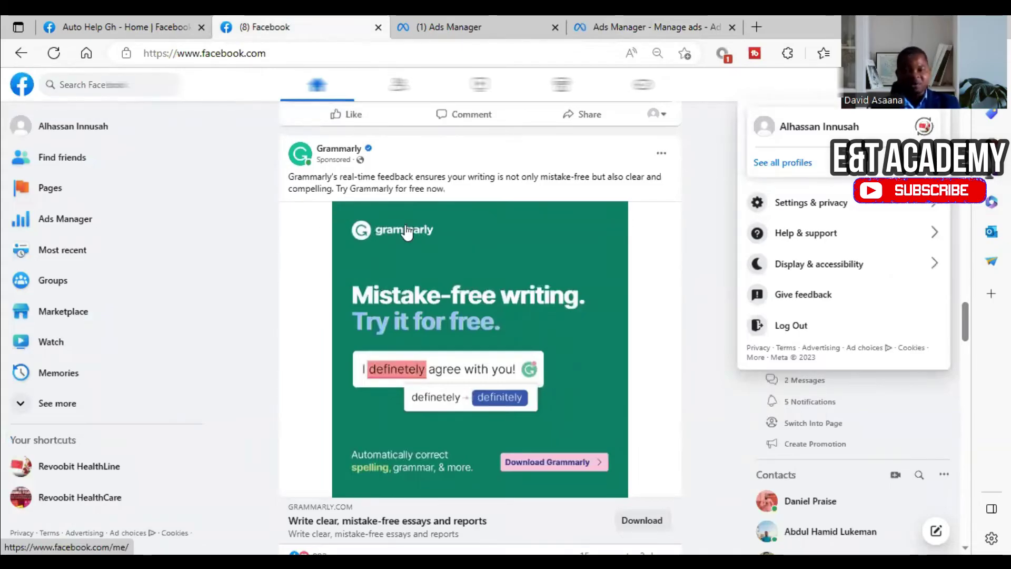
scroll(406, 232, down, 10)
scroll(479, 261, down, 5)
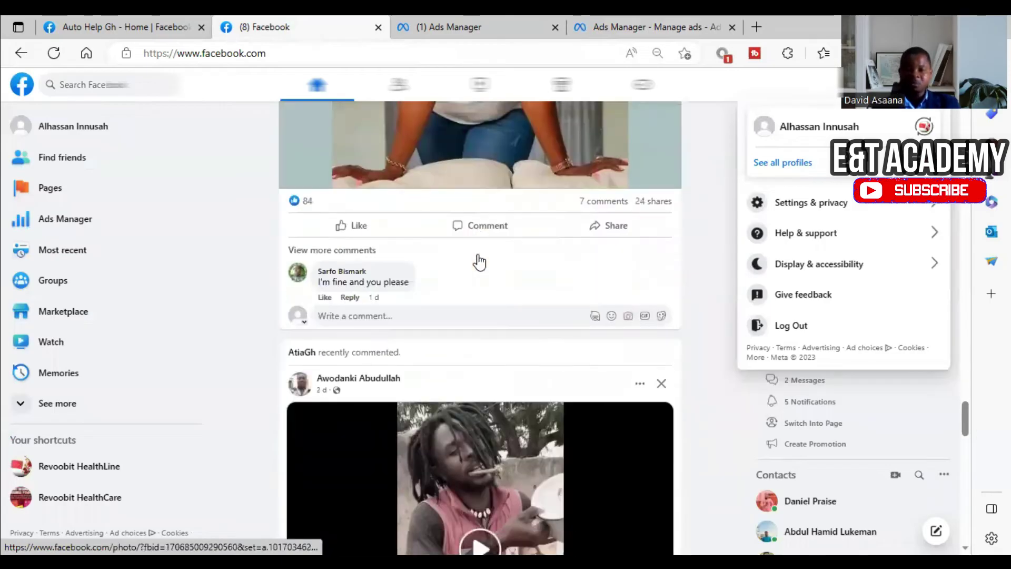
scroll(479, 262, down, 5)
Return to the New Engagement ad set's placement settings in Ads Manager
click(480, 24)
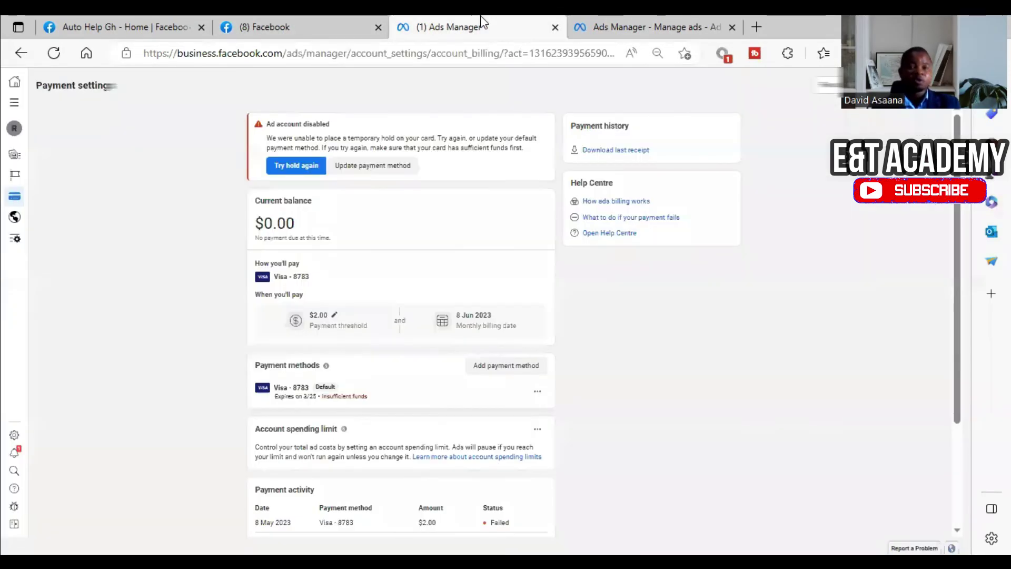
click(659, 23)
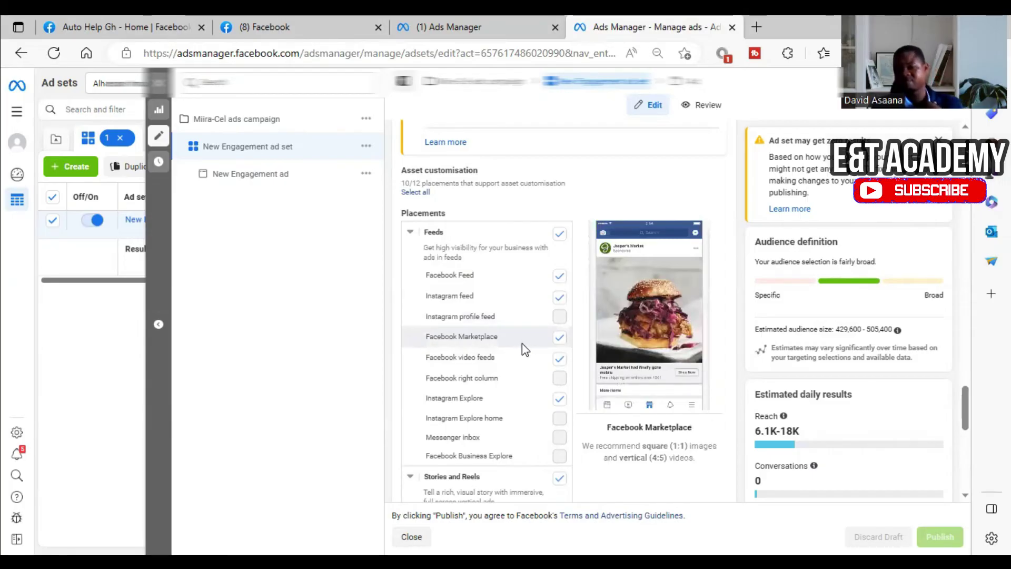
scroll(548, 371, down, 2)
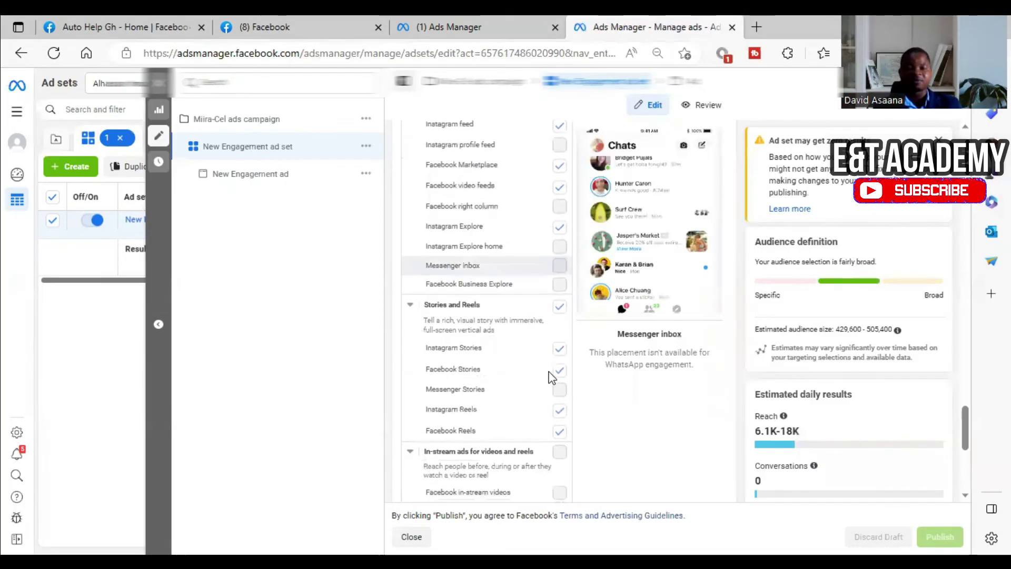
scroll(541, 316, up, 2)
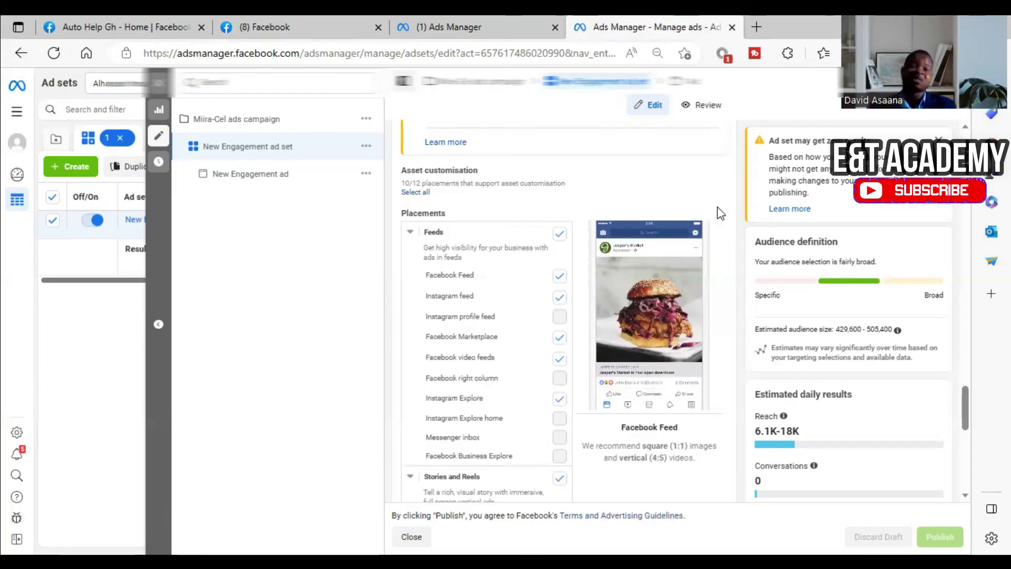
Open the New Engagement ad and review its Advantage+ creative, media, placements and primary text
click(299, 177)
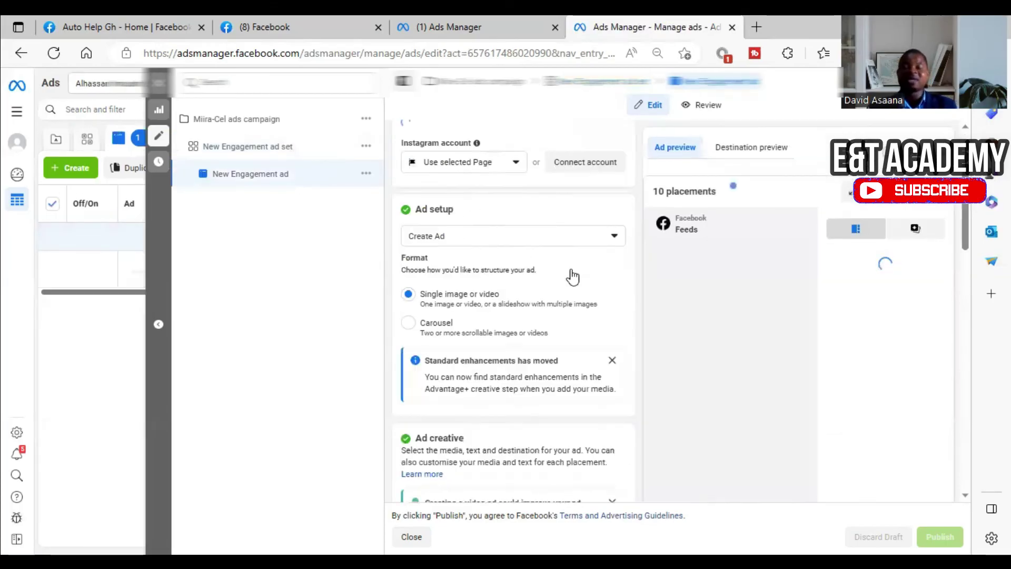
scroll(573, 277, down, 4)
scroll(627, 298, down, 4)
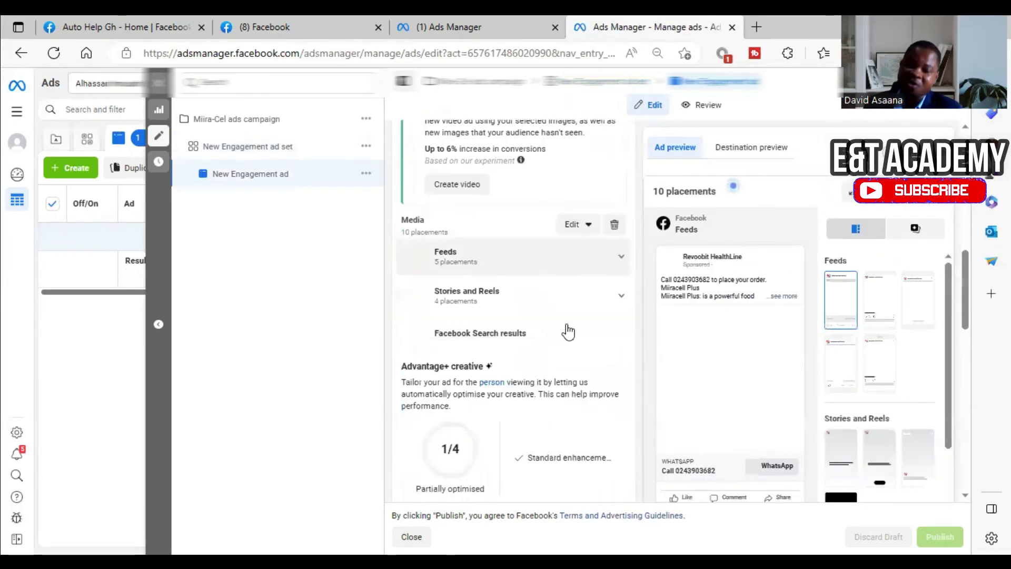
scroll(585, 321, up, 2)
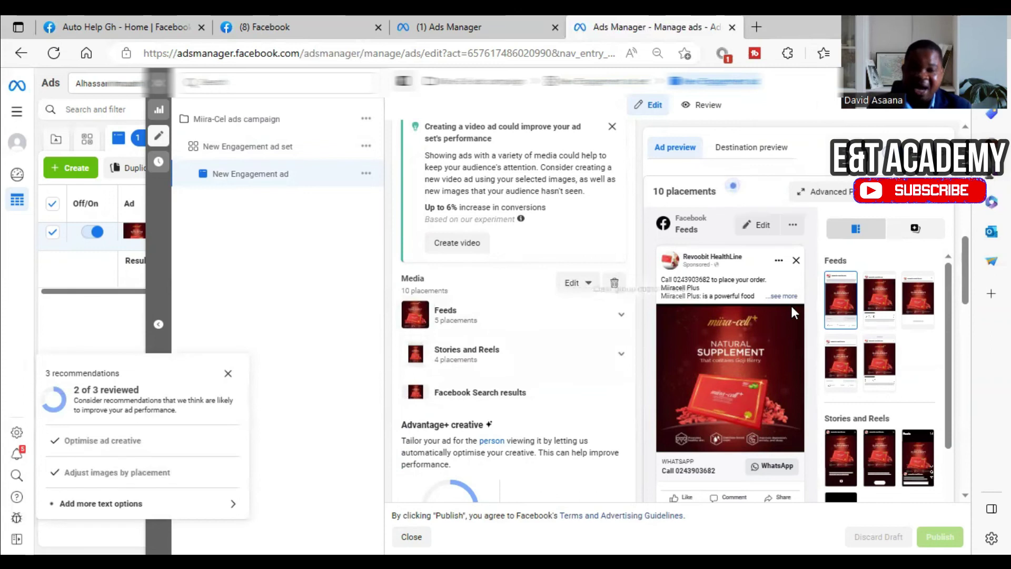
scroll(789, 343, down, 3)
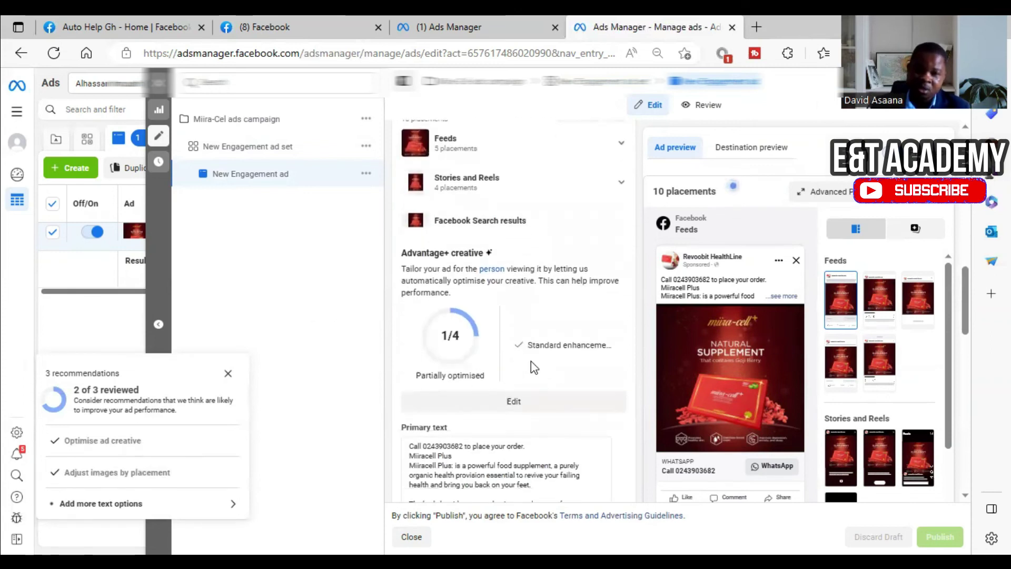
scroll(530, 362, down, 1)
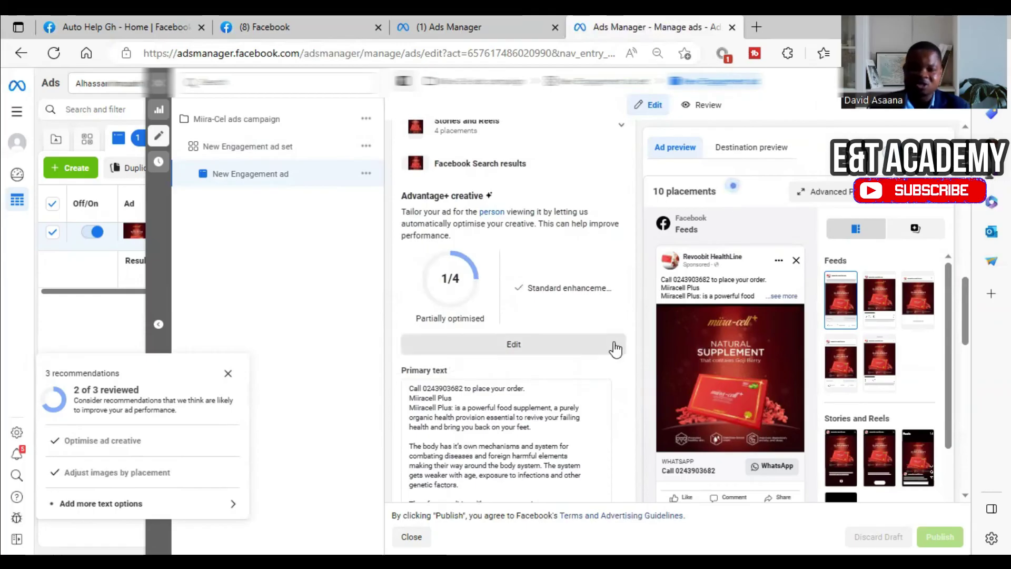
scroll(537, 316, up, 6)
scroll(506, 287, up, 2)
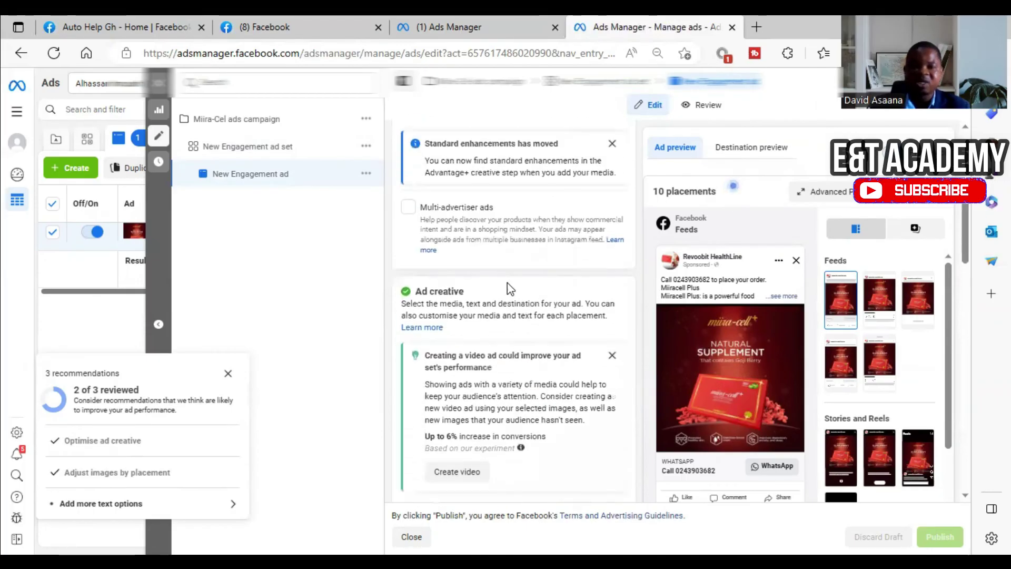
scroll(506, 288, down, 8)
scroll(517, 268, down, 4)
scroll(475, 258, up, 5)
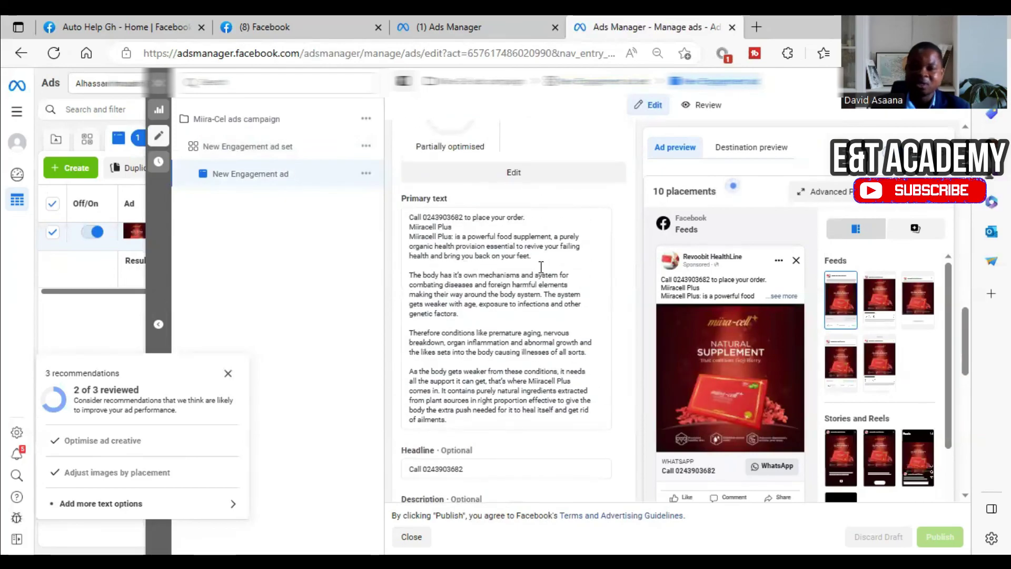